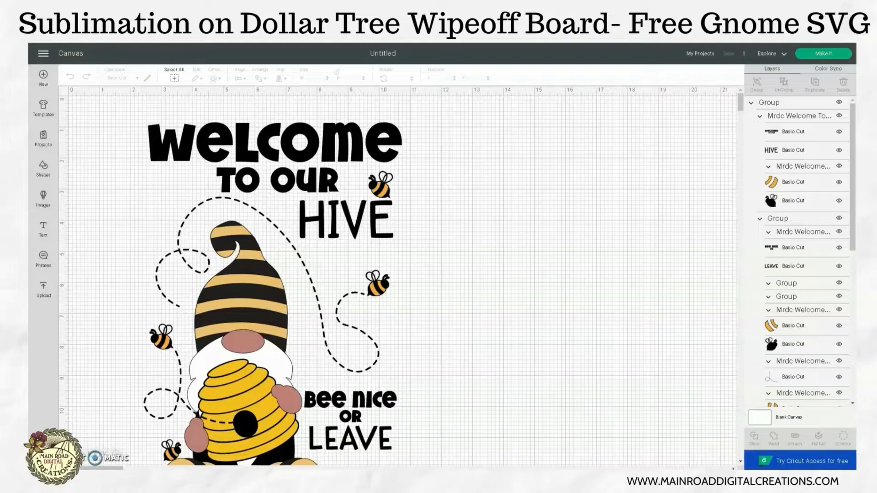
Scale the whole gnome design down proportionally to about 6.41 by 8.89 inches and shift it slightly on the canvas
click(235, 301)
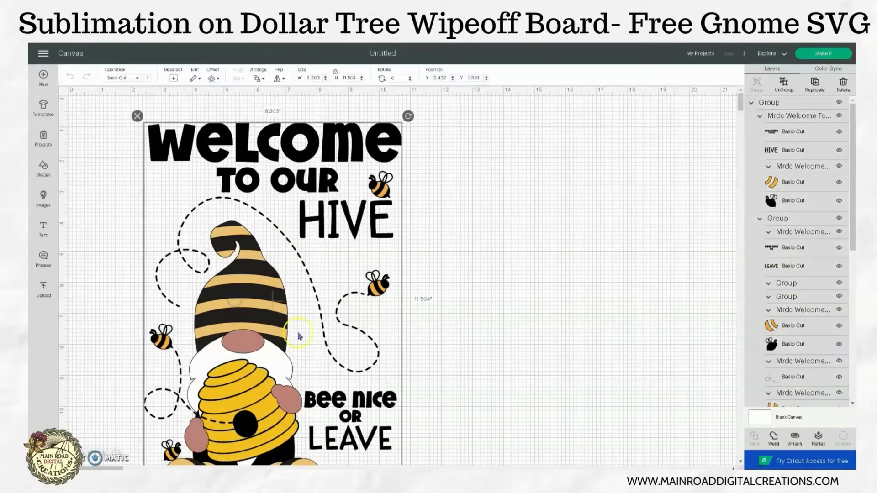
scroll(343, 322, down, 2)
drag(408, 443, 347, 347)
drag(215, 266, 209, 285)
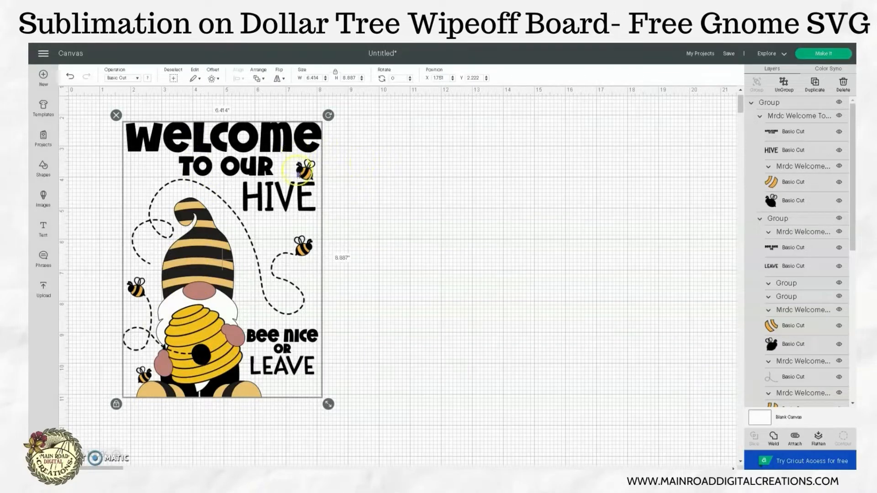
Recolour the gnome's white beard layer to a very light grey, about #f0f0f0
click(196, 334)
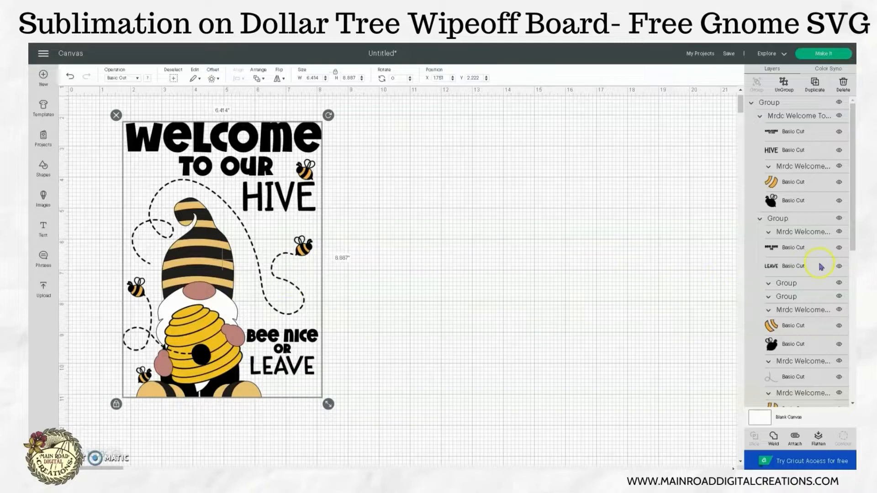
scroll(821, 267, down, 5)
scroll(821, 267, down, 3)
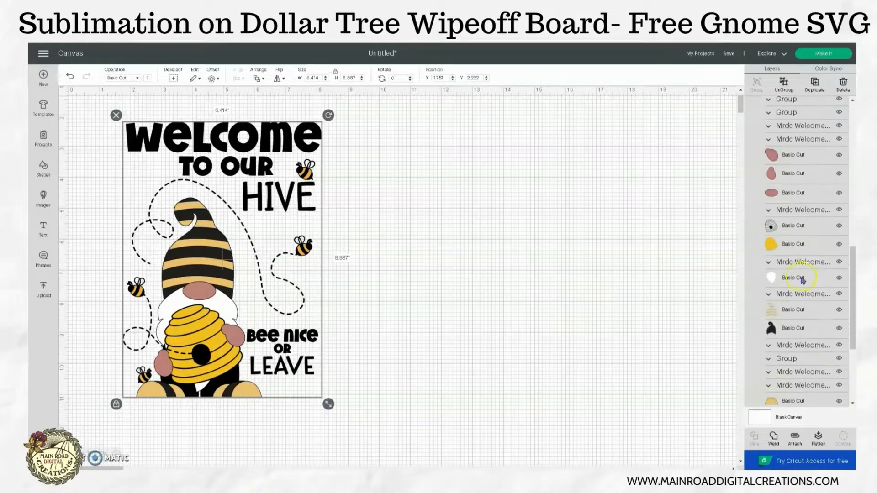
click(776, 282)
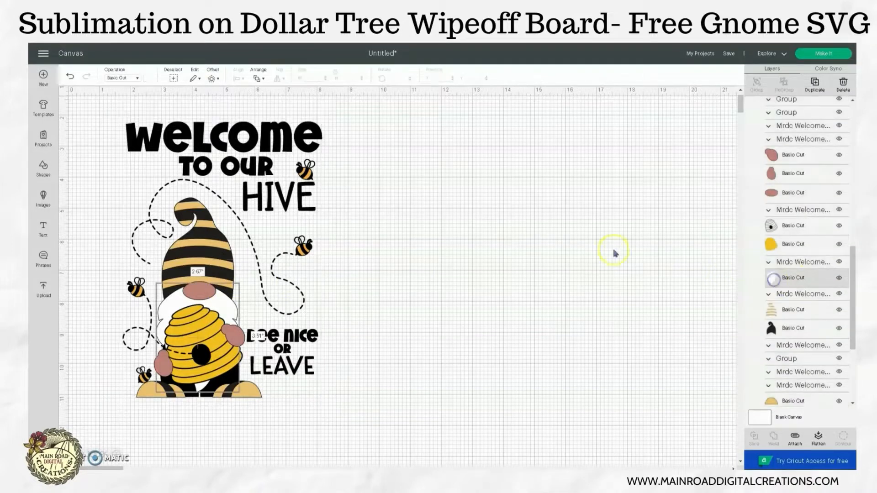
click(150, 79)
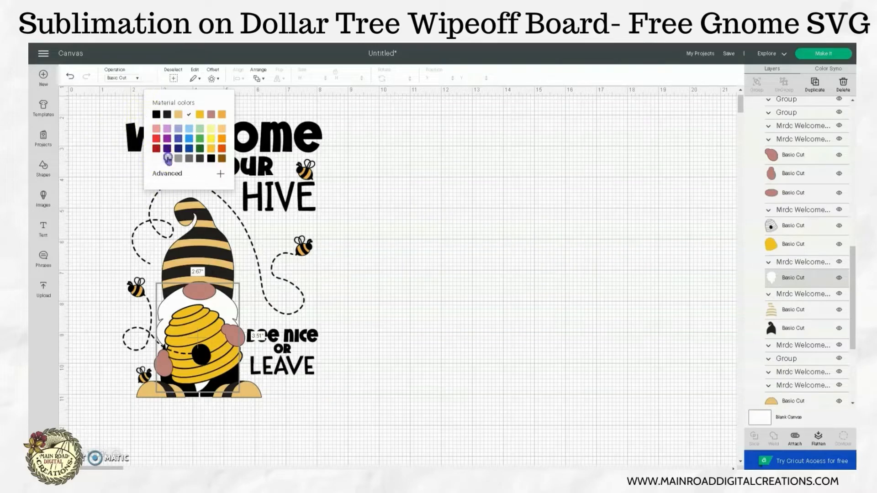
click(167, 159)
click(159, 174)
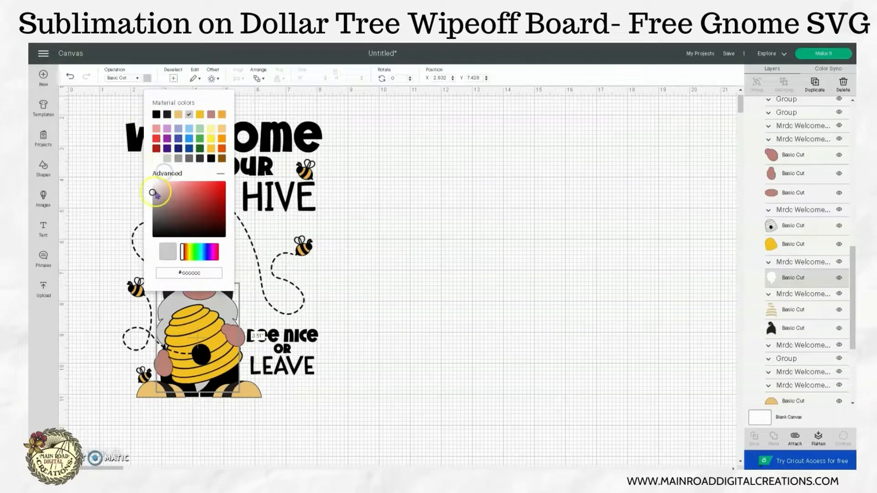
drag(155, 192, 153, 185)
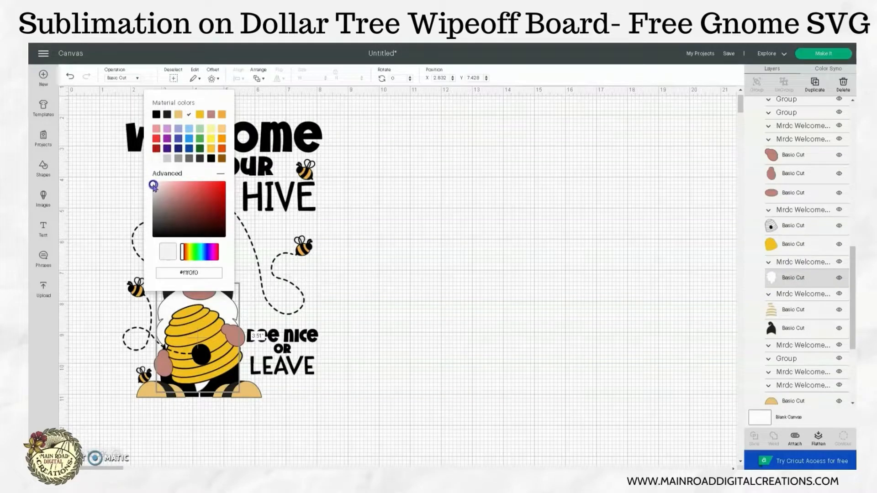
click(420, 248)
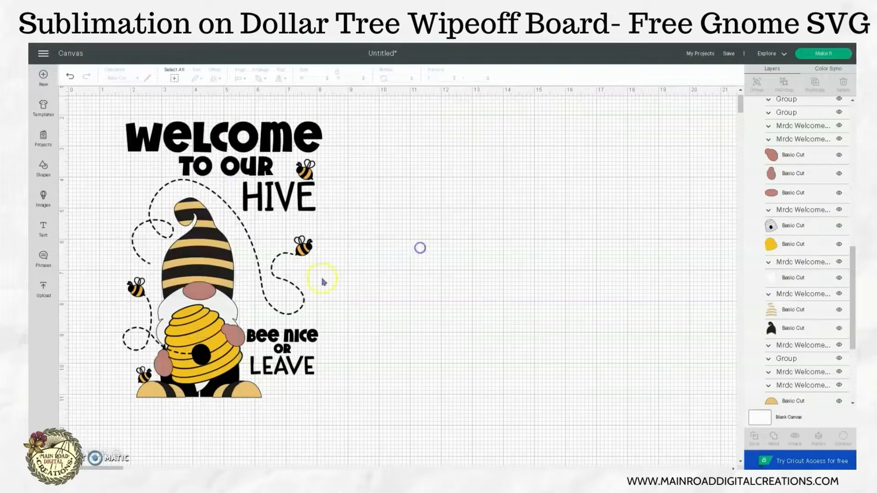
Set the whole gnome design's width to 4 inches and move it to about X 8.3, Y 2.1
click(213, 324)
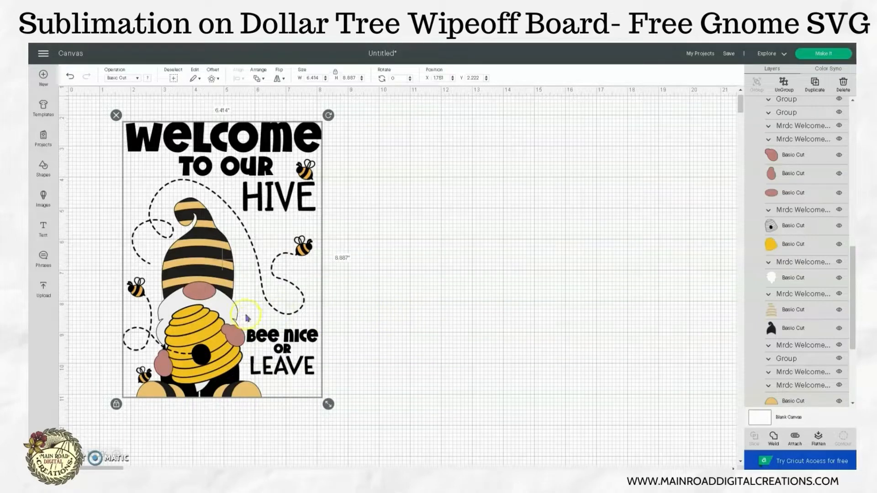
click(319, 77)
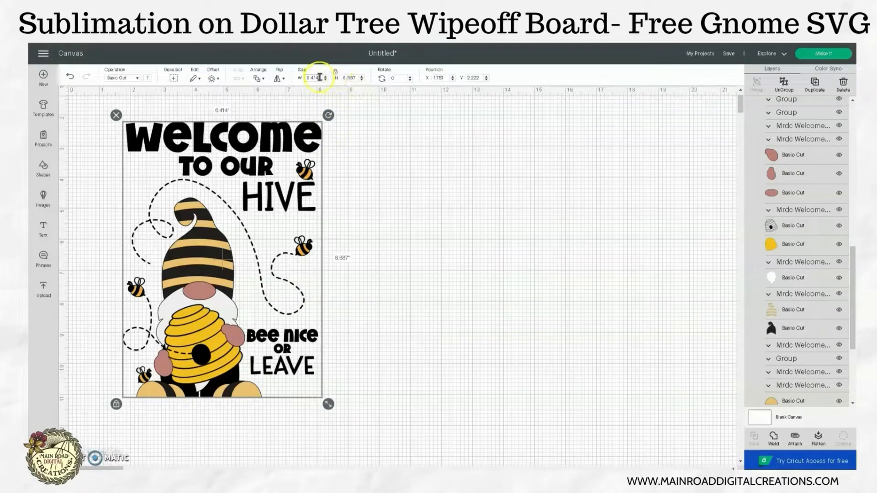
drag(319, 78, 300, 84)
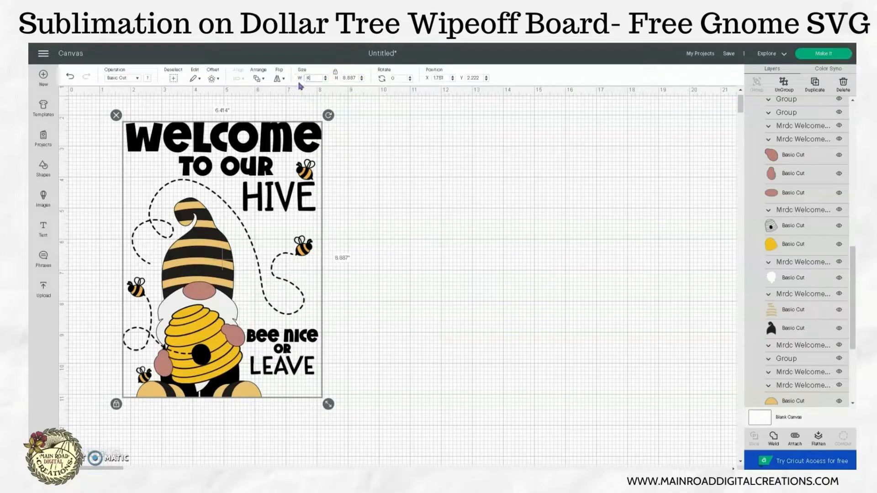
key(Return)
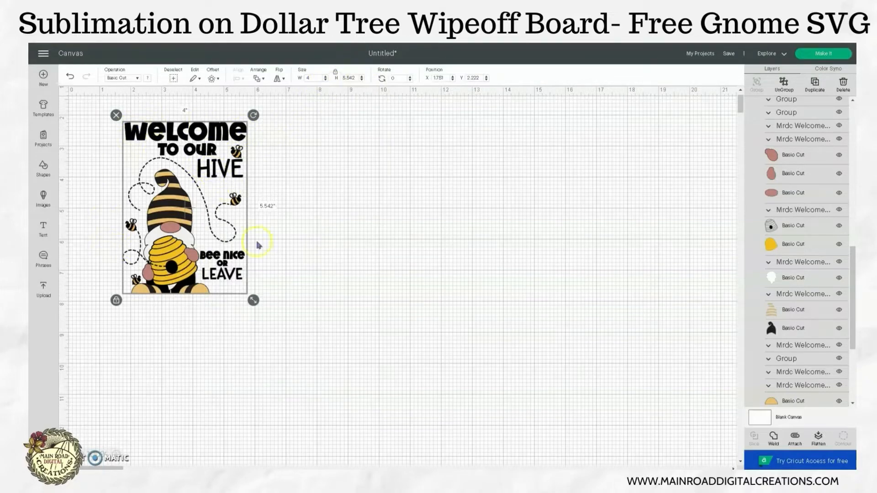
drag(170, 257, 374, 253)
Add a square beside the design and stretch it unproportionally into a rectangle about 4.44 by 5.86 inches
click(42, 167)
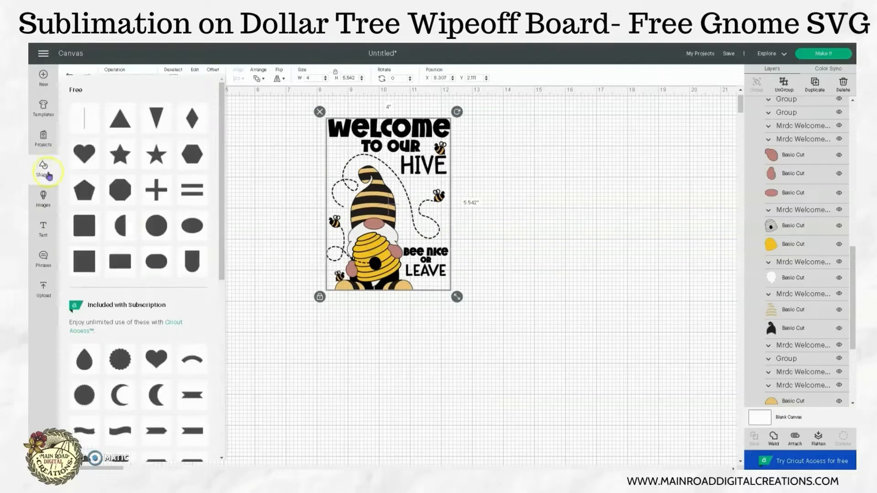
click(75, 262)
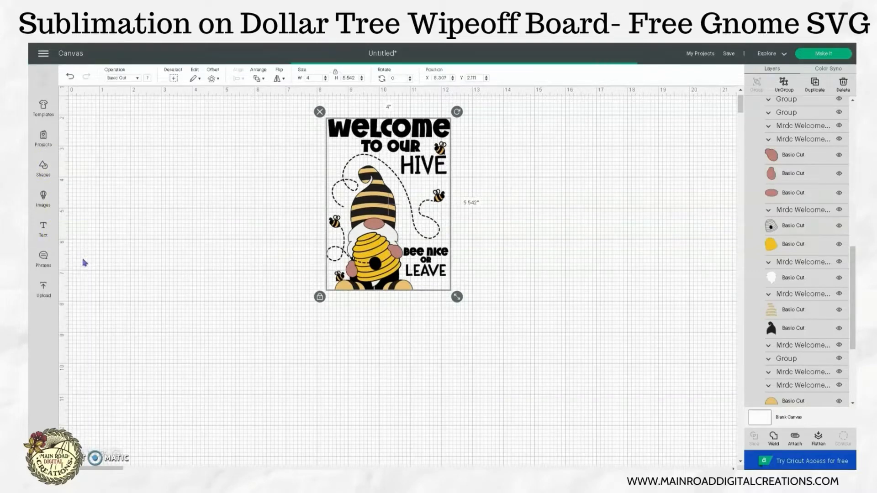
drag(131, 130, 184, 223)
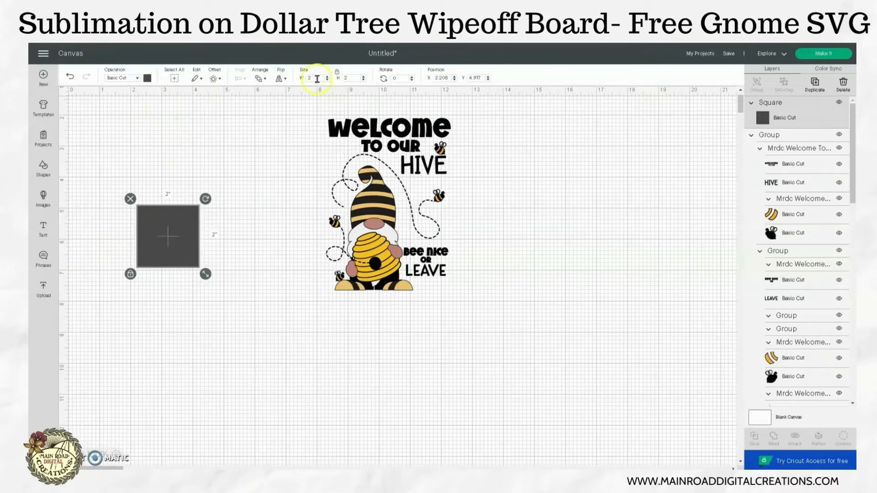
drag(205, 274, 281, 394)
click(130, 352)
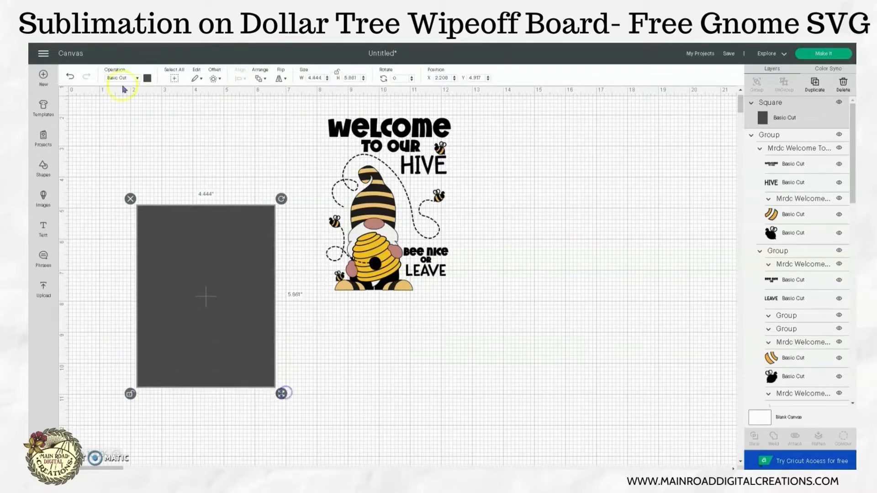
Change the dark rectangle's material colour to white
click(148, 78)
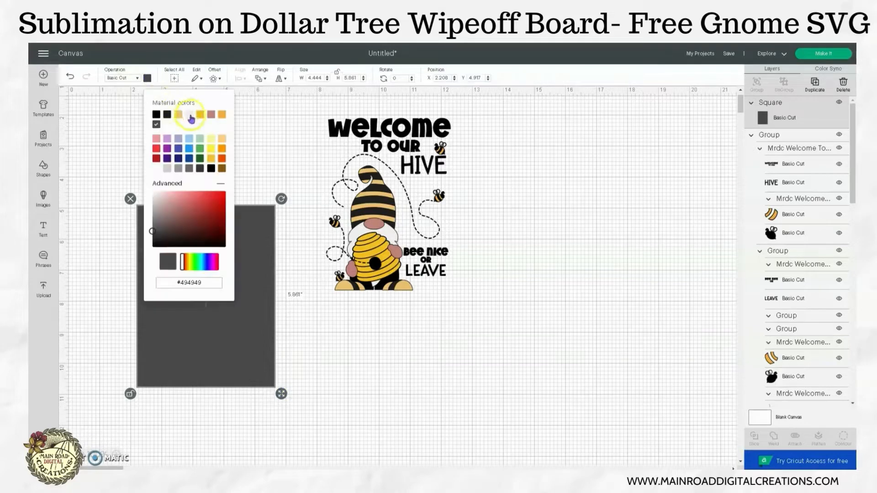
click(157, 168)
click(276, 128)
Send the white rectangle to the back and position it behind the gnome design
drag(218, 299, 294, 231)
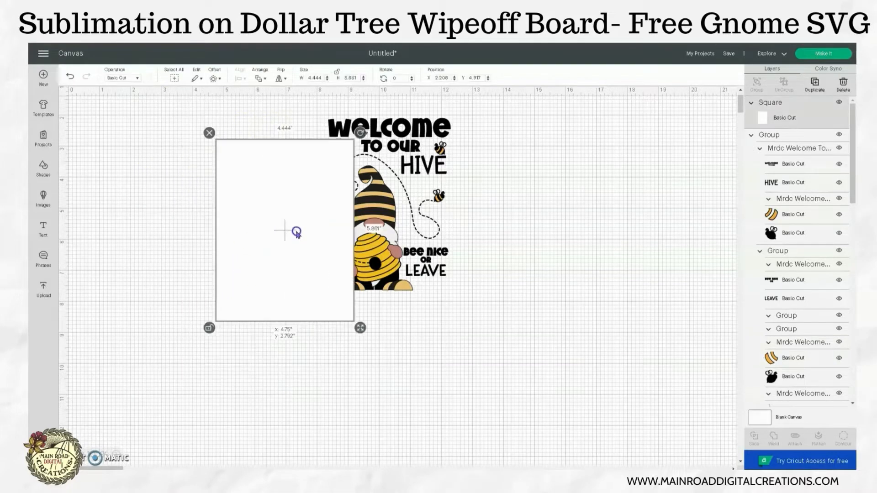
right_click(296, 234)
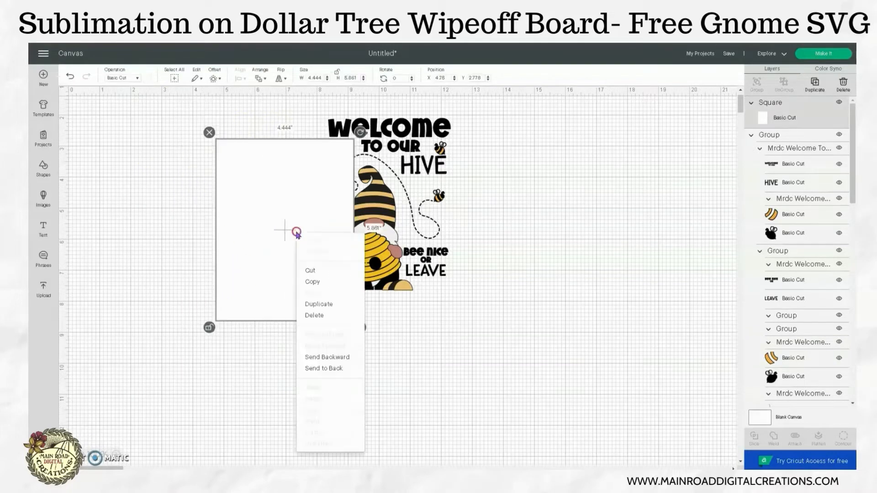
click(333, 373)
drag(249, 272, 350, 237)
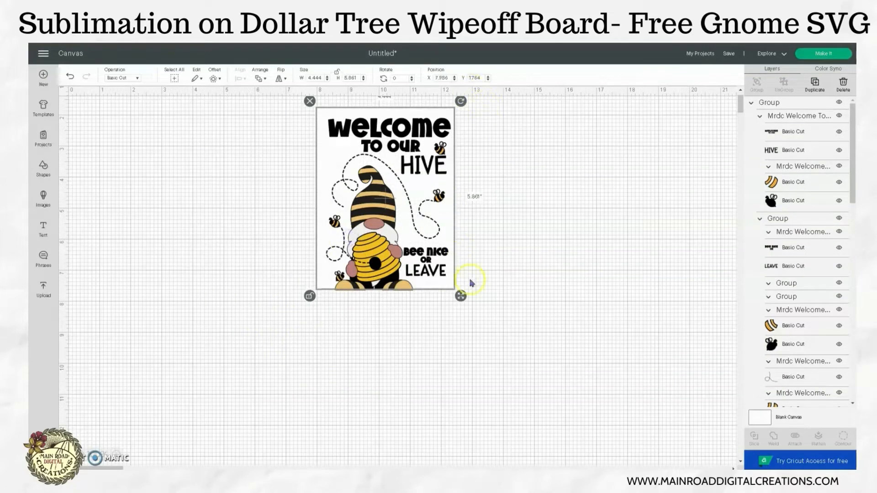
Enlarge the white rectangle to about 5.24 by 6.31 inches and position the gnome design inside it
drag(461, 296, 391, 239)
click(476, 348)
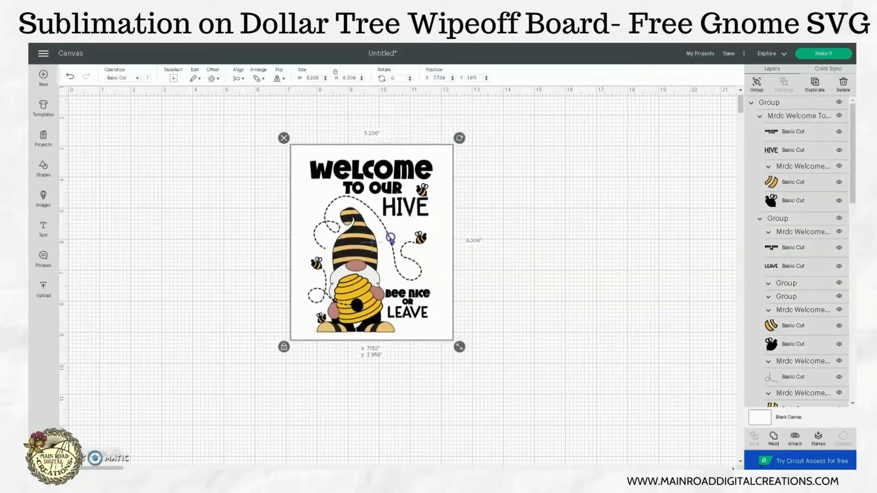
click(493, 255)
drag(365, 285, 364, 284)
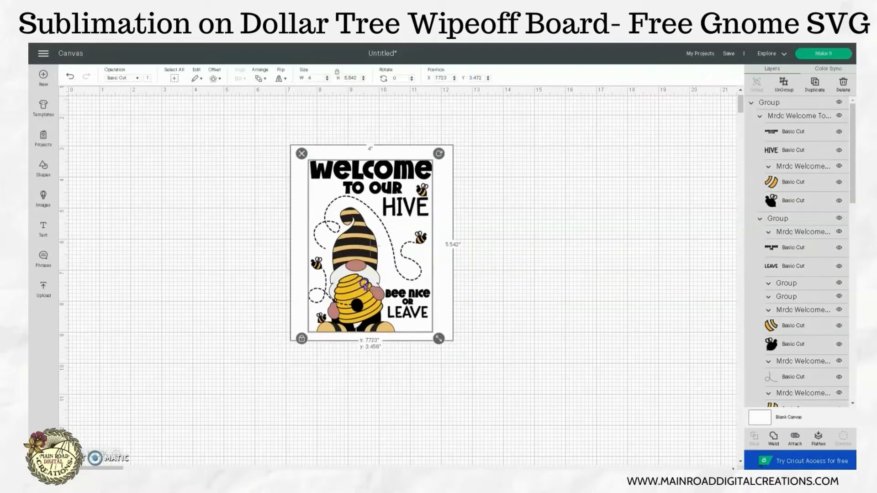
Set the white background rectangle's width to 5.2 inches
shift+click(446, 294)
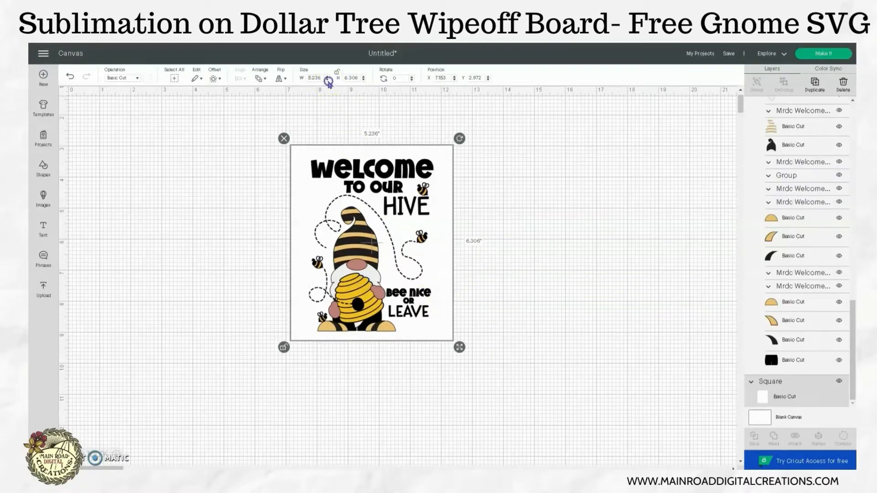
click(327, 80)
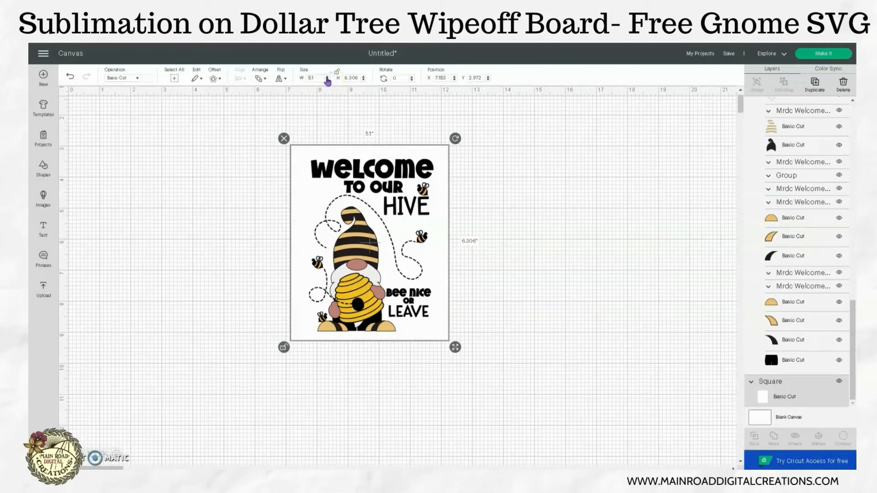
click(327, 77)
click(469, 265)
Select the gnome design together with the white rectangle and align both with Center
drag(425, 363, 254, 144)
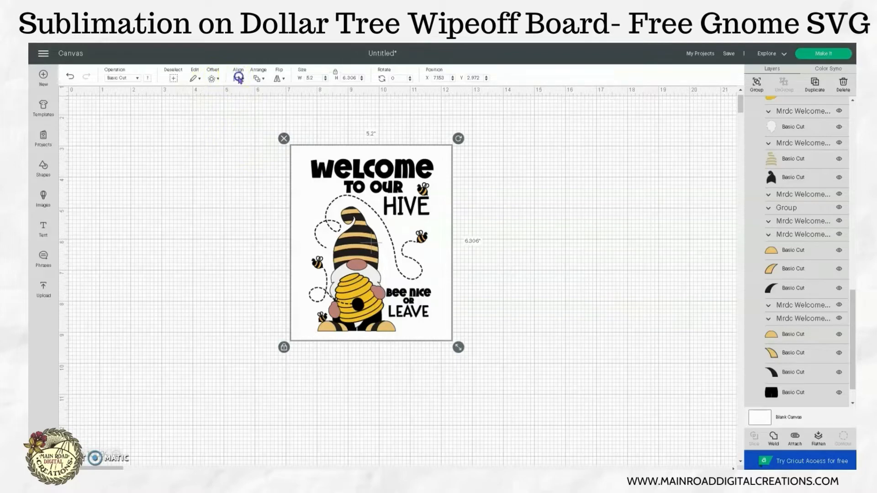
click(238, 78)
click(247, 169)
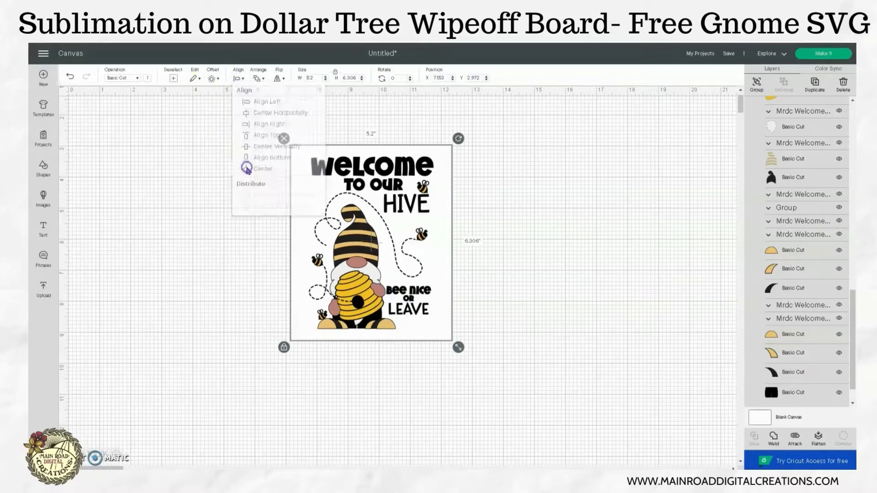
click(526, 255)
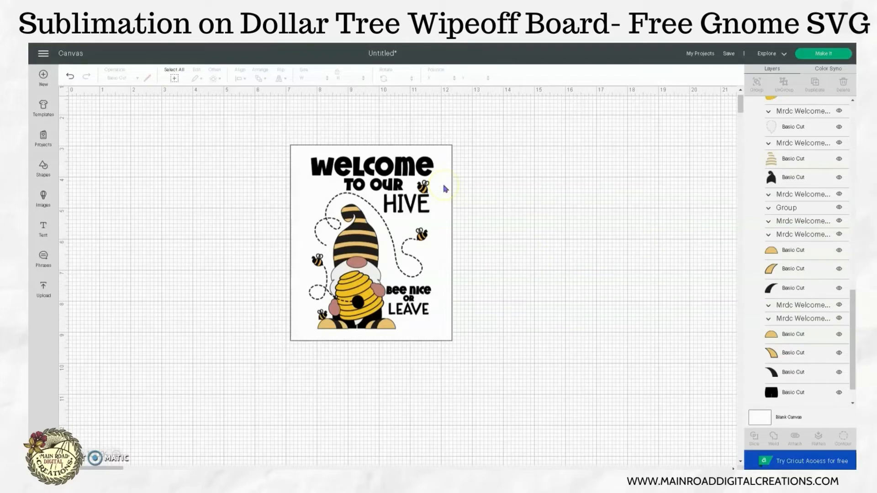
Change the white background rectangle's operation to Print Then Cut
click(442, 255)
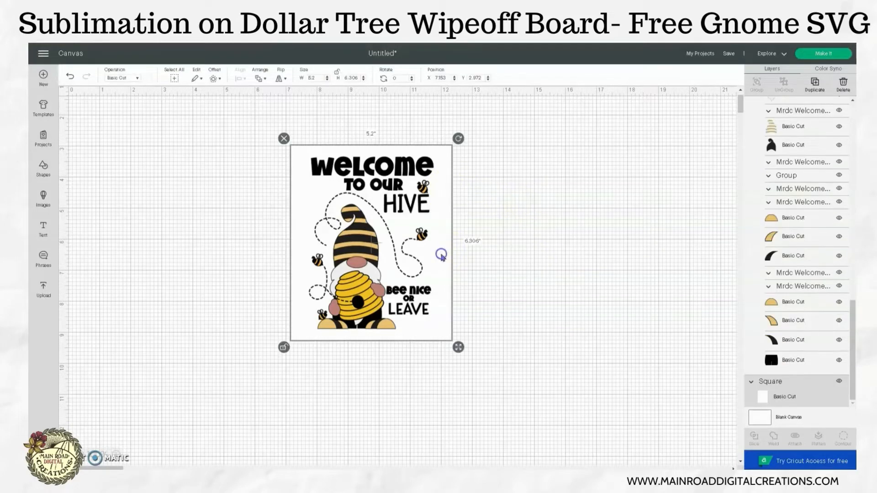
click(126, 78)
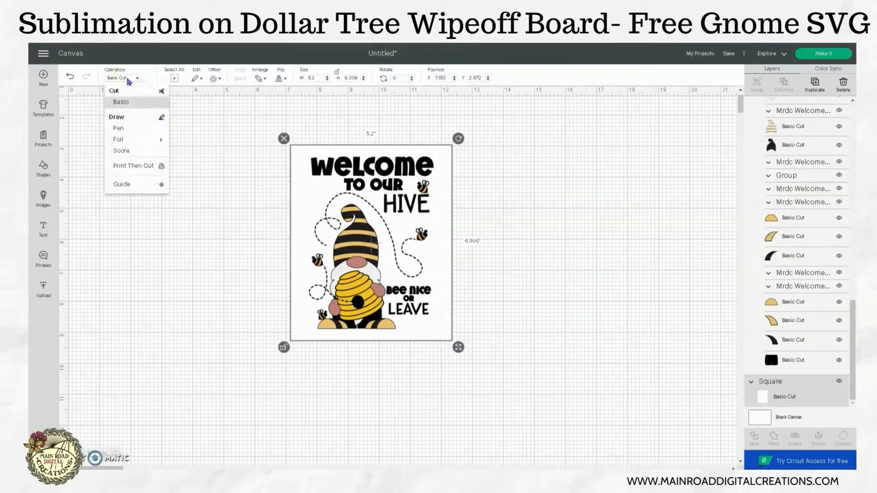
click(133, 166)
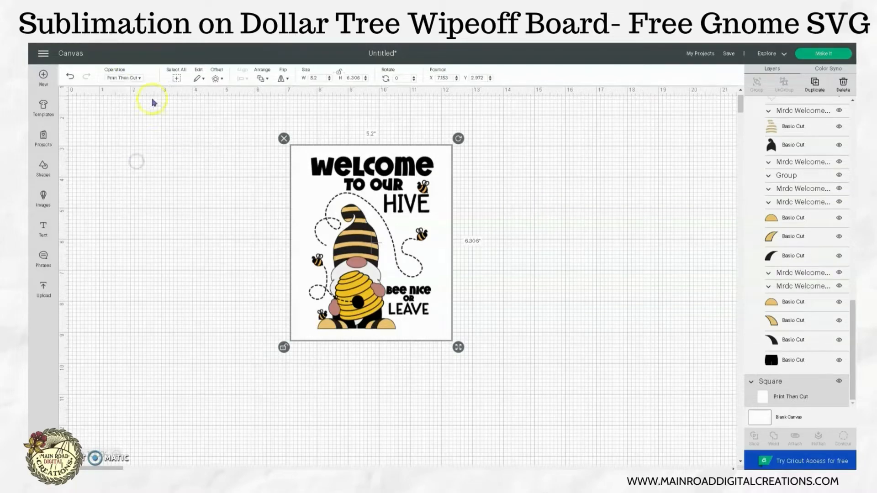
Examine the Pattern print type choices available for the white background rectangle without applying a pattern
click(151, 80)
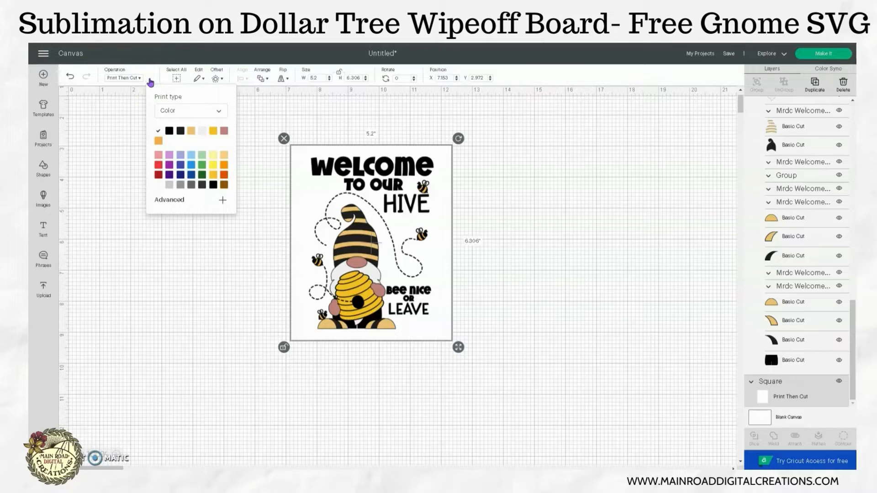
click(184, 111)
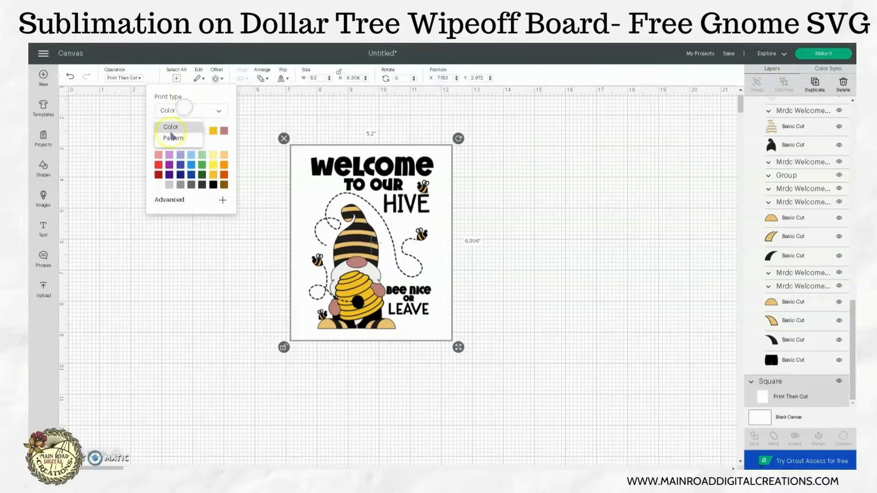
click(173, 136)
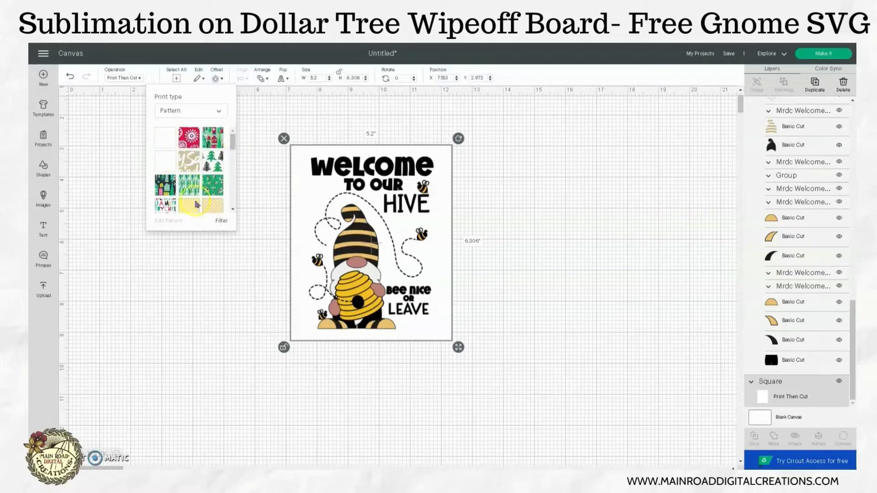
click(189, 287)
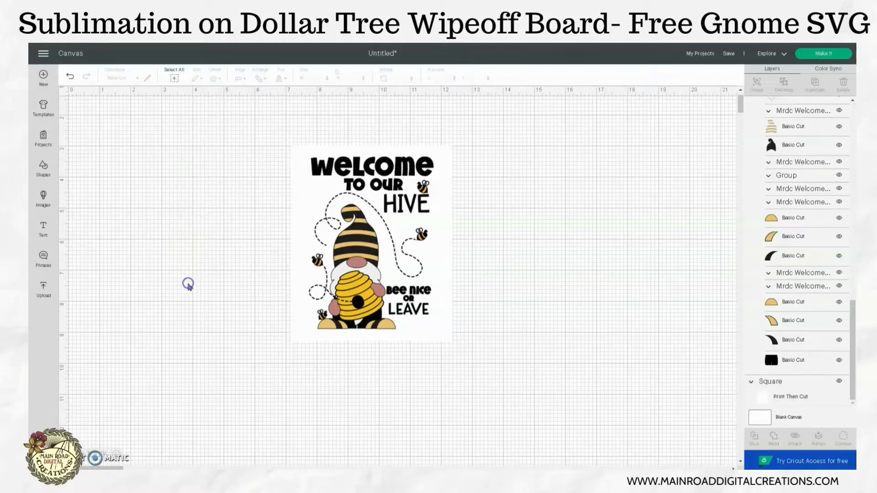
Start a pattern fill upload and open the file browser for the honeycomb digital papers
click(42, 292)
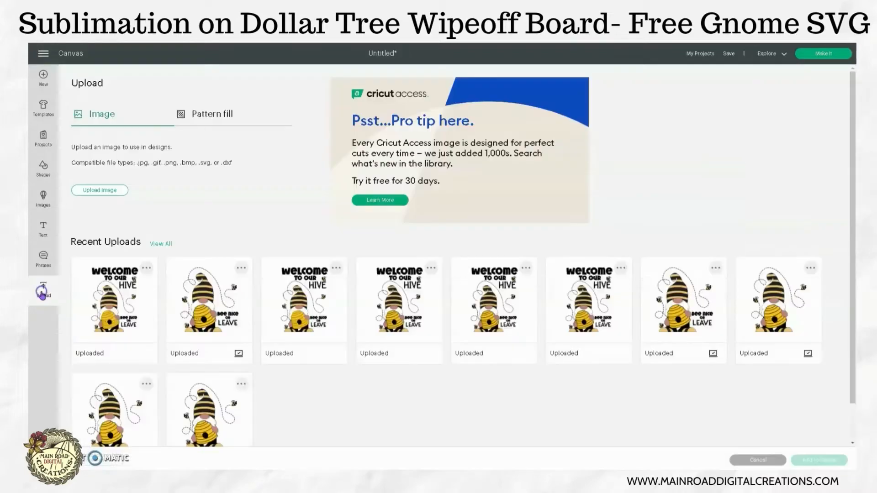
click(204, 122)
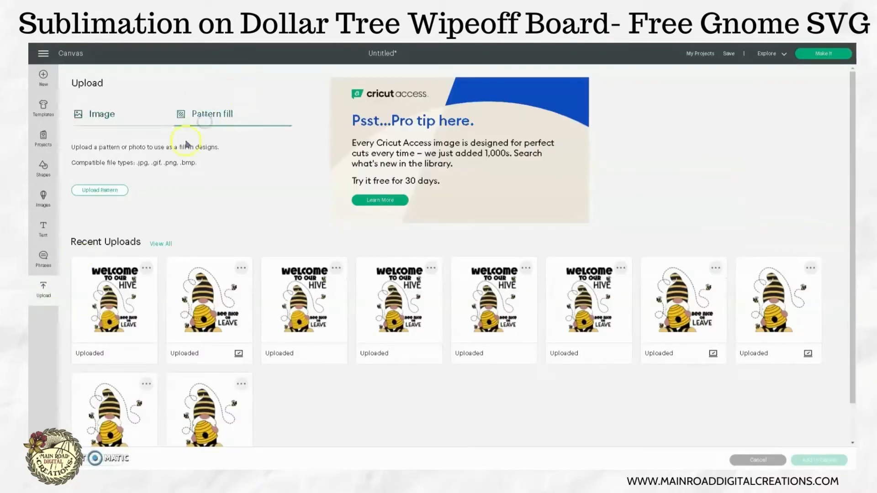
click(105, 191)
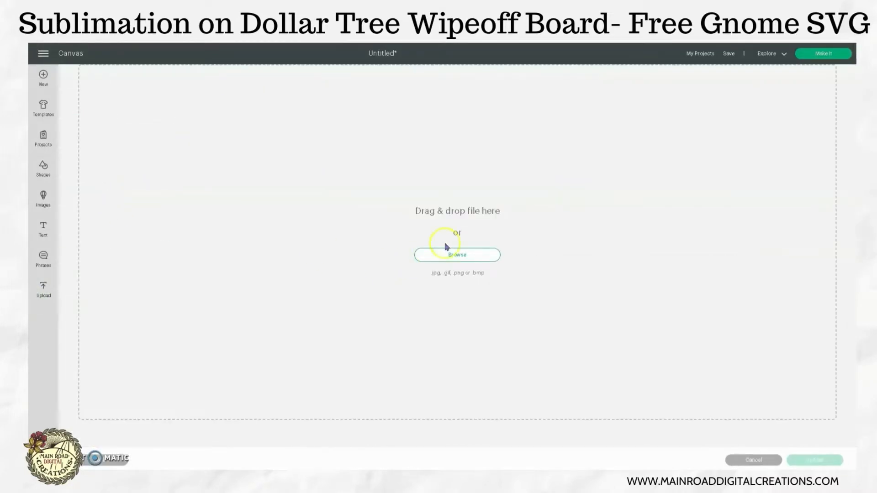
click(442, 257)
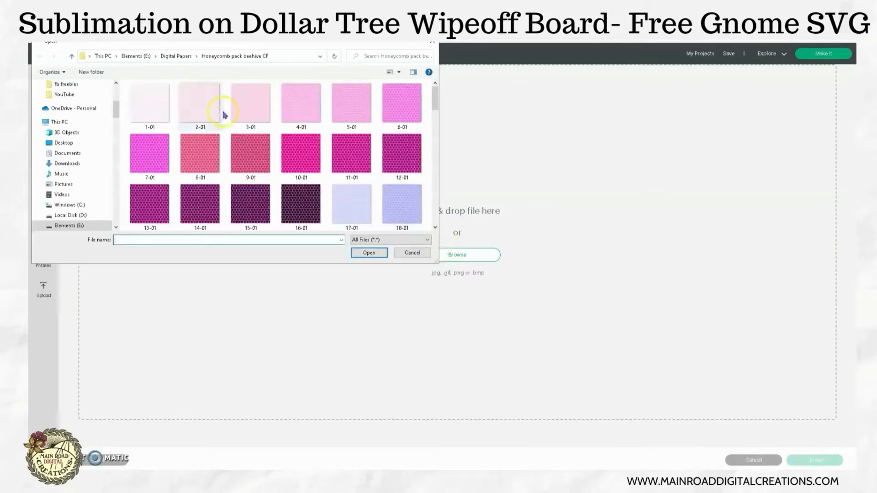
Upload the green honeycomb paper 50-01 as a pattern fill and return to the canvas
scroll(278, 116, down, 15)
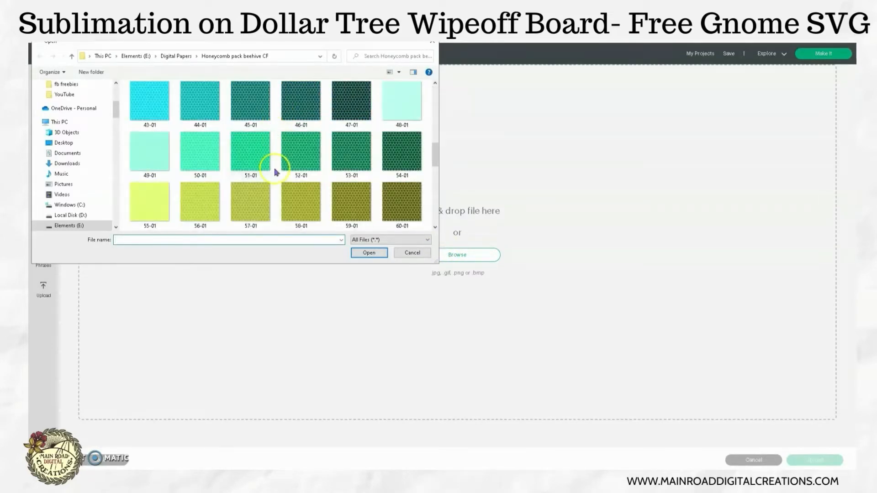
scroll(272, 183, up, 6)
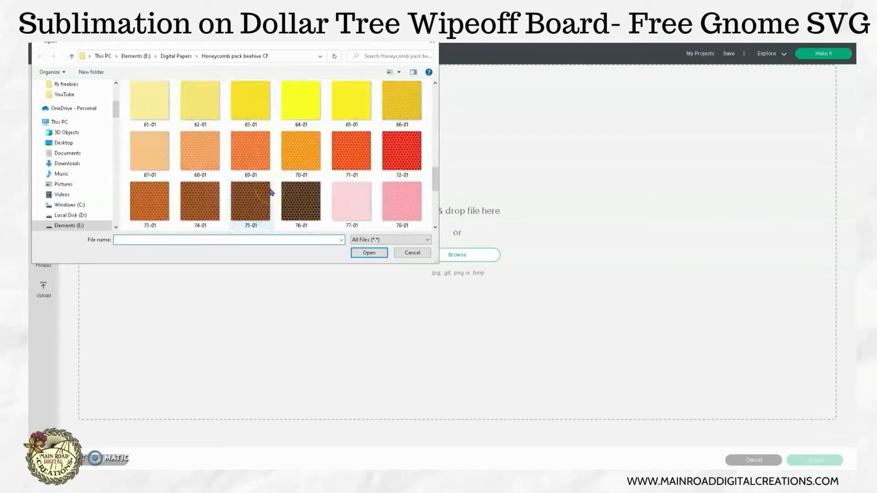
scroll(270, 192, down, 2)
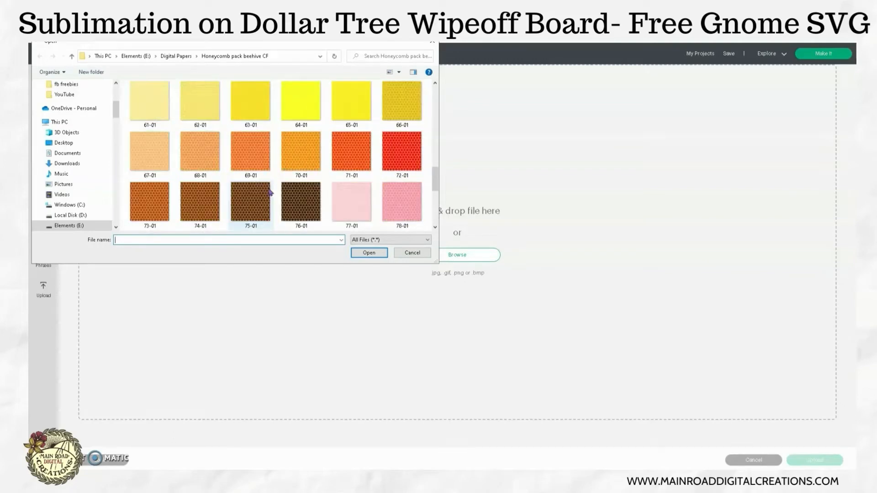
click(154, 125)
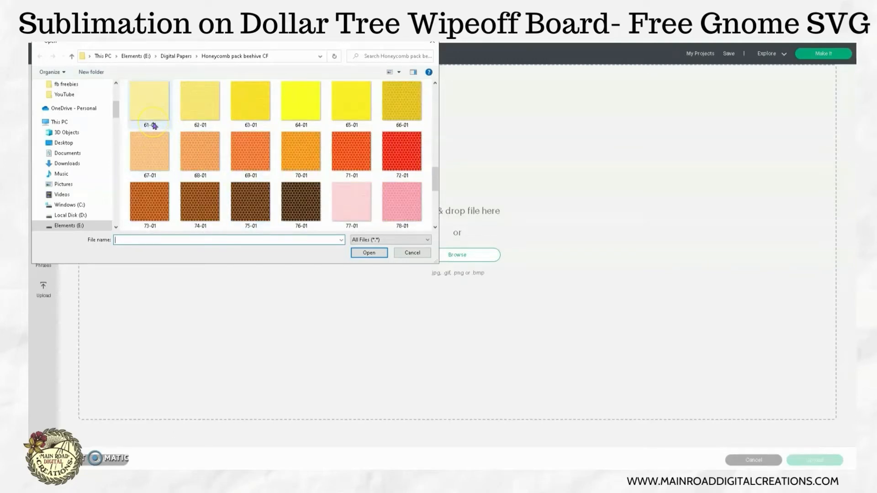
scroll(155, 124, up, 1)
scroll(270, 120, up, 1)
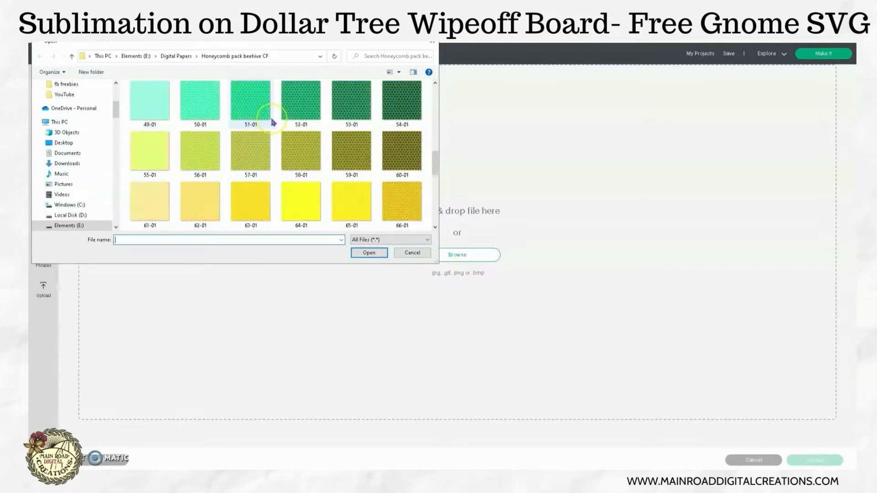
click(210, 105)
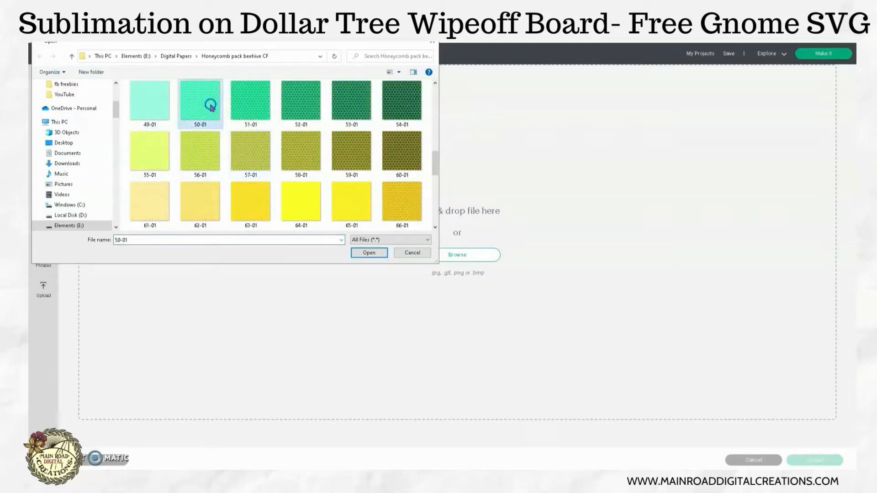
click(378, 254)
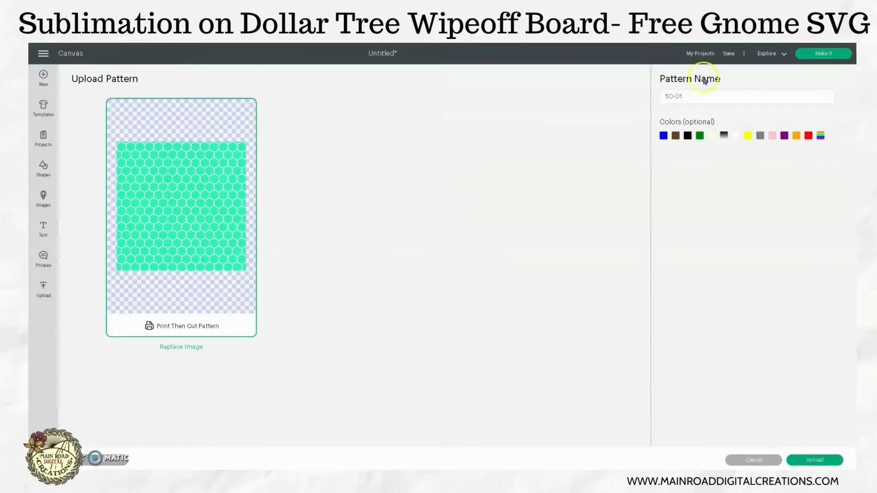
click(811, 461)
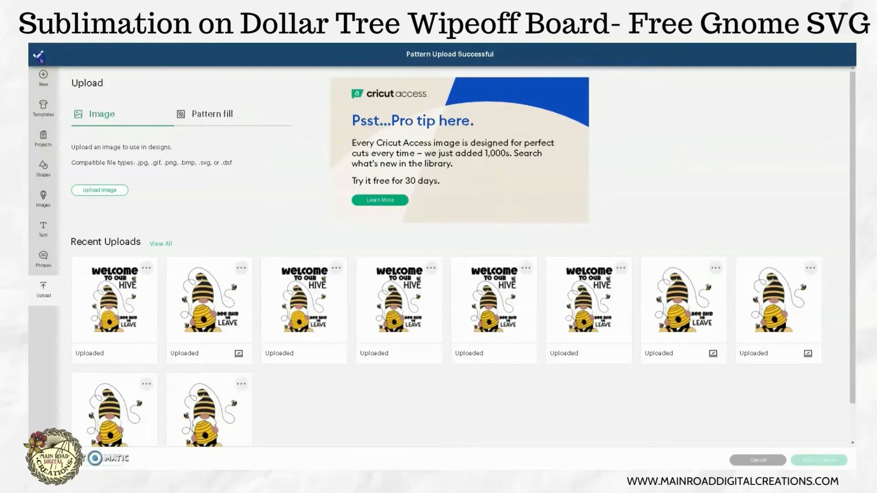
click(73, 53)
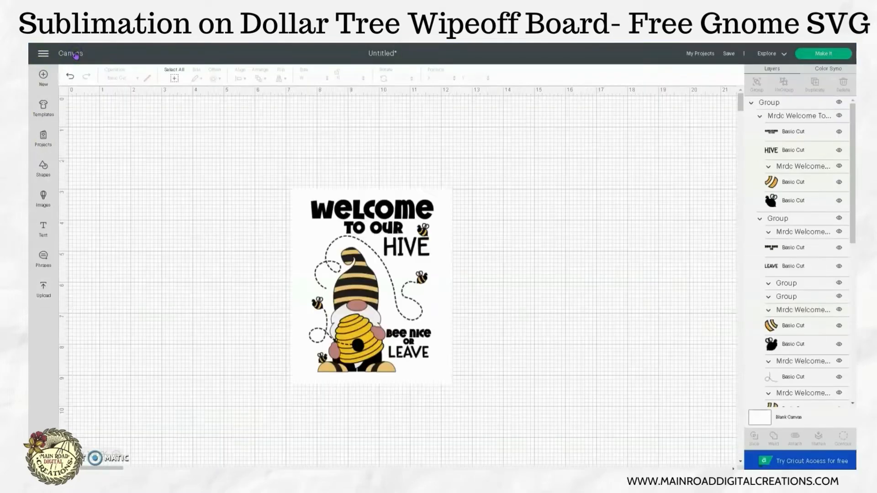
Duplicate the white background rectangle and place the copy beside the gnome design
click(445, 203)
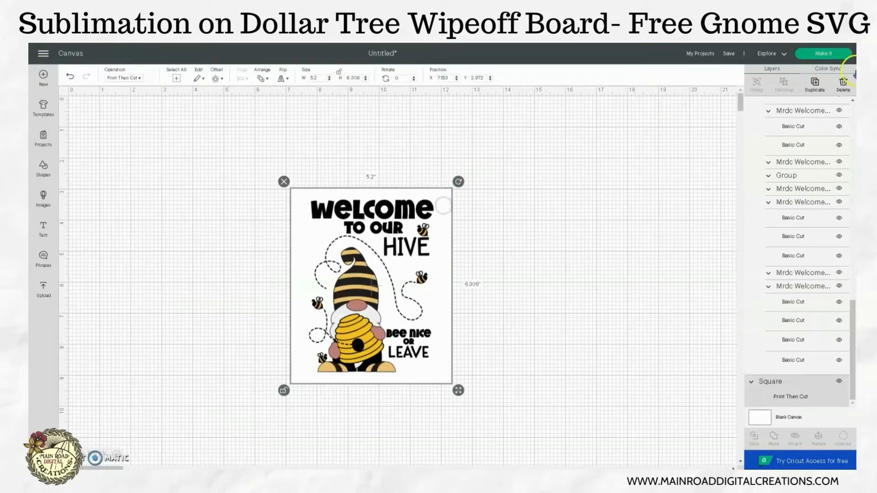
click(812, 78)
drag(414, 253, 619, 222)
Change the print type of the rectangle behind the gnome to Pattern and apply the yellow honeycomb pattern
click(432, 198)
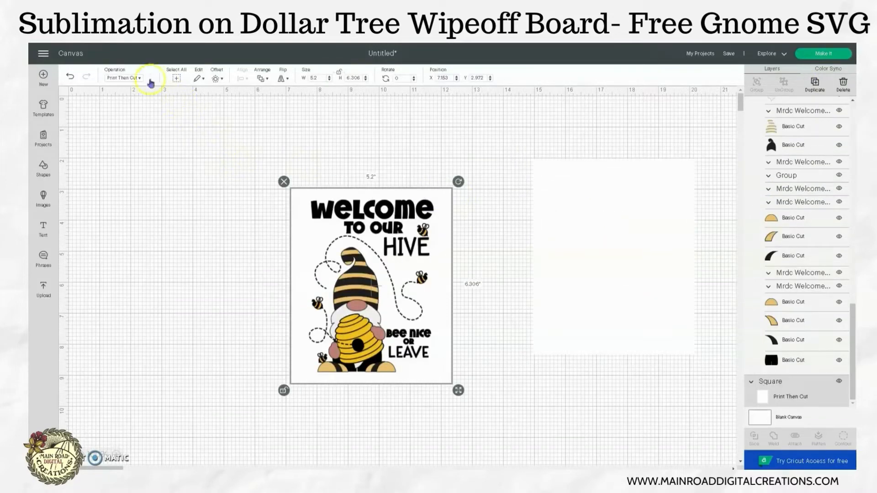
click(149, 80)
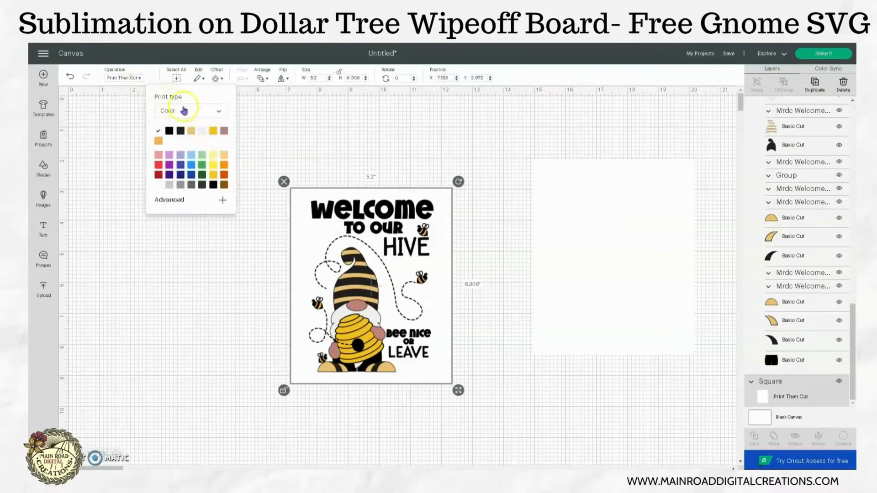
click(186, 112)
click(173, 138)
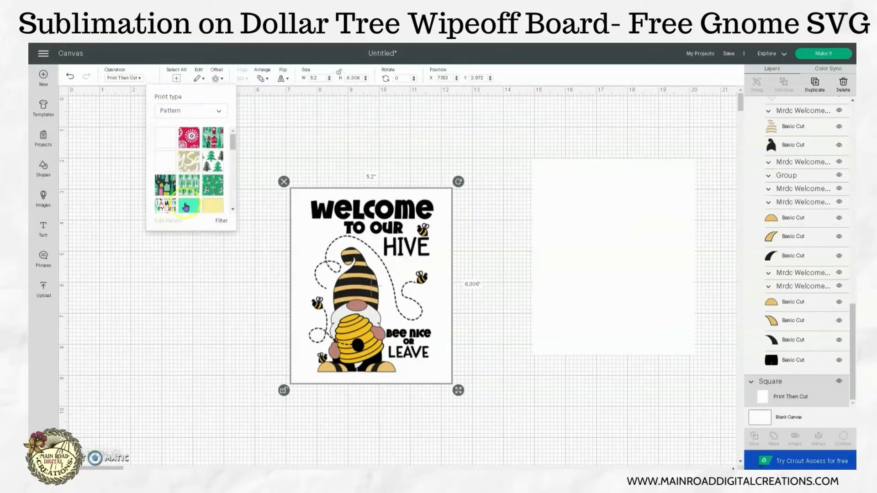
scroll(201, 166, down, 3)
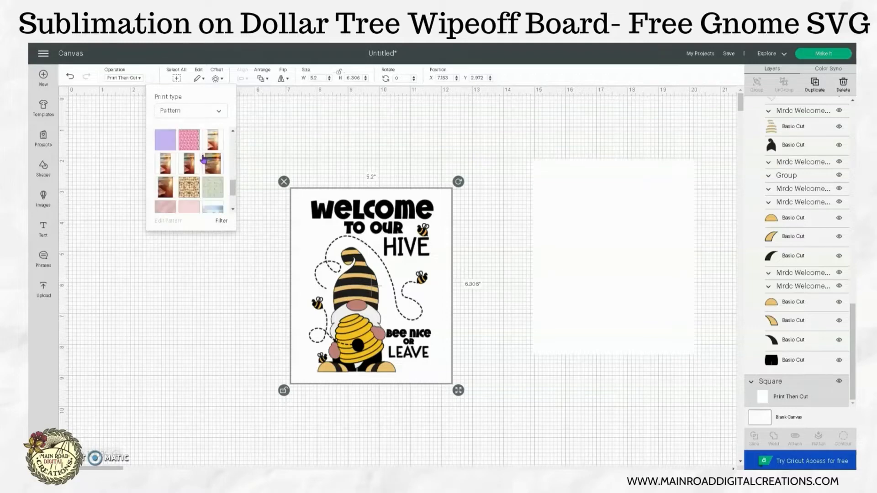
scroll(197, 181, up, 3)
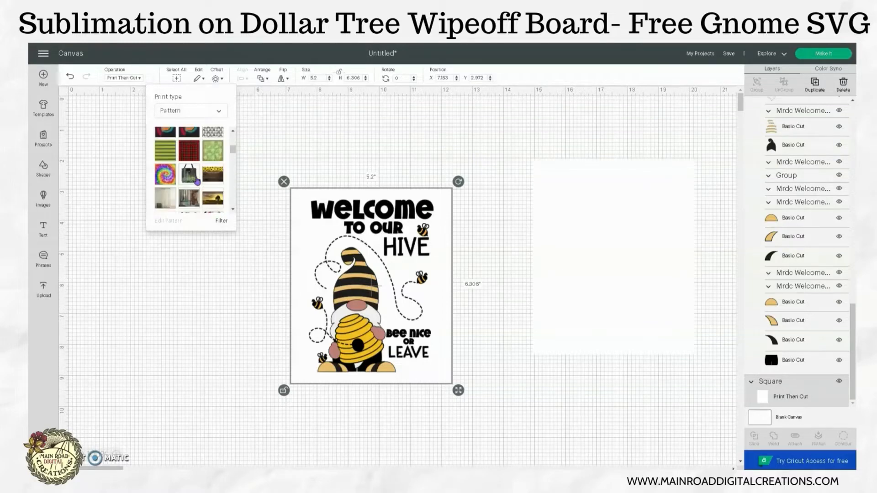
scroll(197, 181, up, 3)
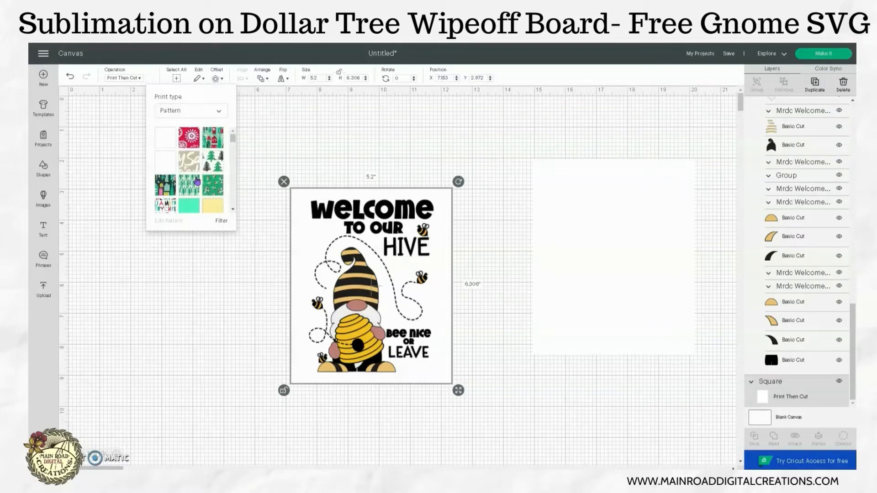
click(187, 208)
click(217, 209)
Examine the Edit Pattern settings for the yellow honeycomb background, such as scale, offset, rotation and flip
click(172, 221)
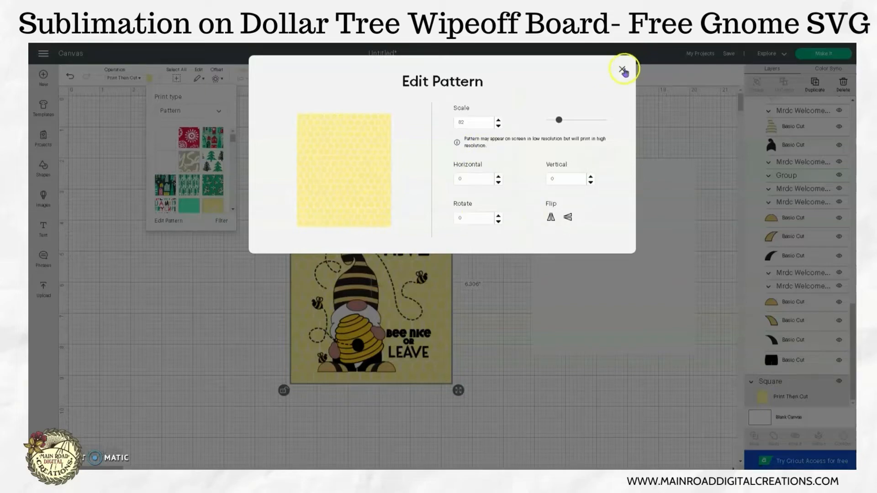
click(622, 69)
click(459, 309)
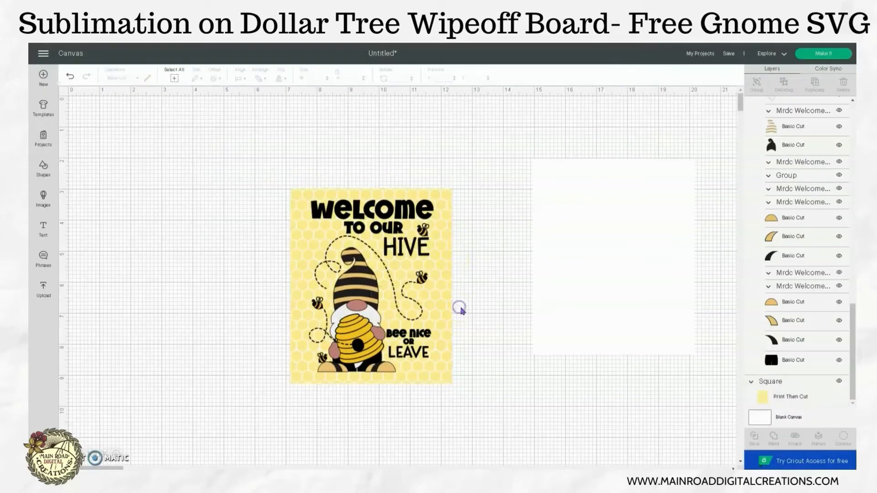
Select the gnome design together with the honeycomb background and align both with Center
click(373, 365)
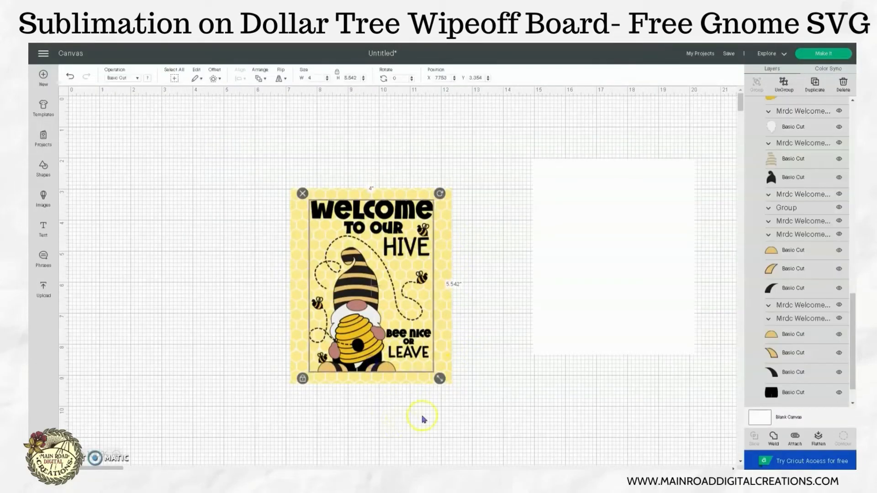
drag(423, 416, 309, 183)
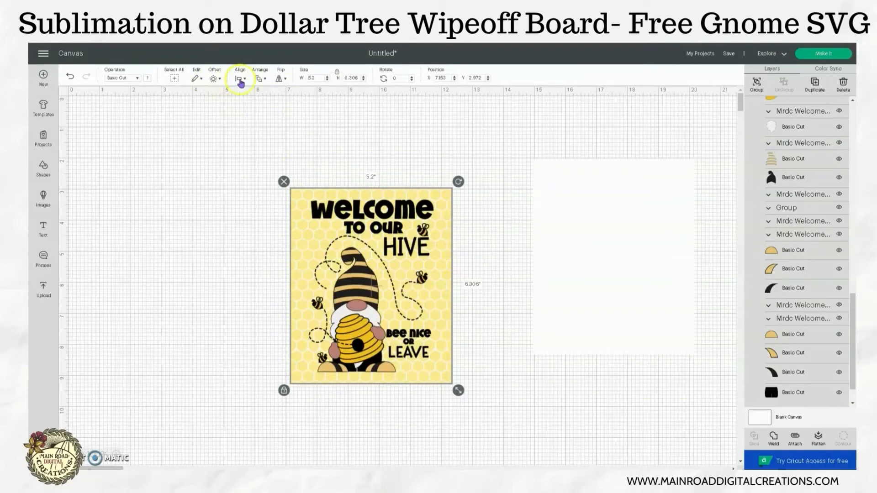
click(239, 78)
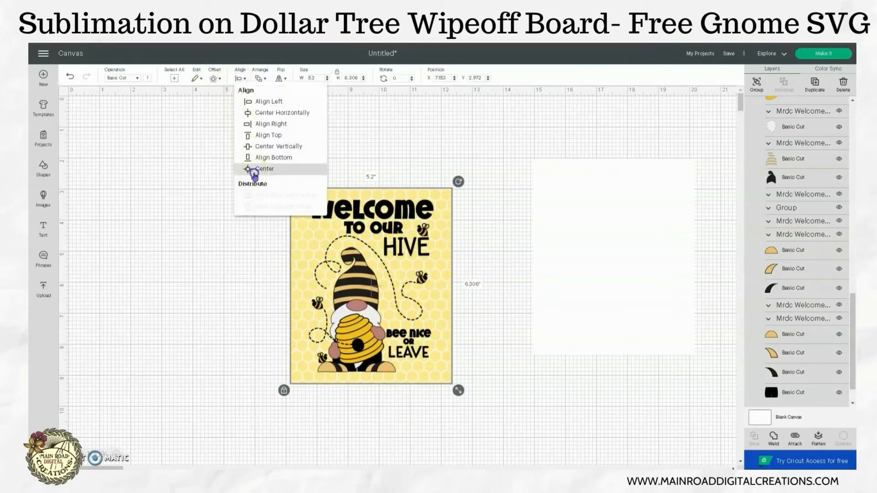
click(255, 169)
click(380, 144)
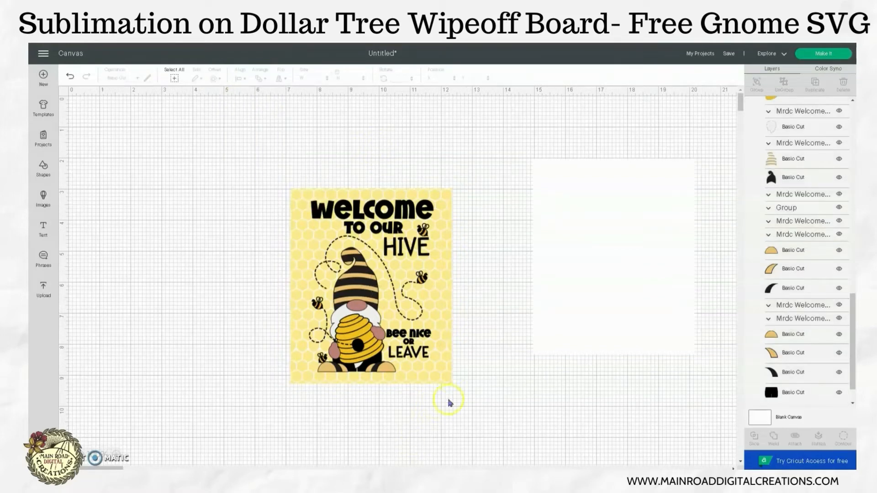
Flatten the gnome design and honeycomb background into one image, and delete the spare white rectangle
drag(471, 416, 277, 160)
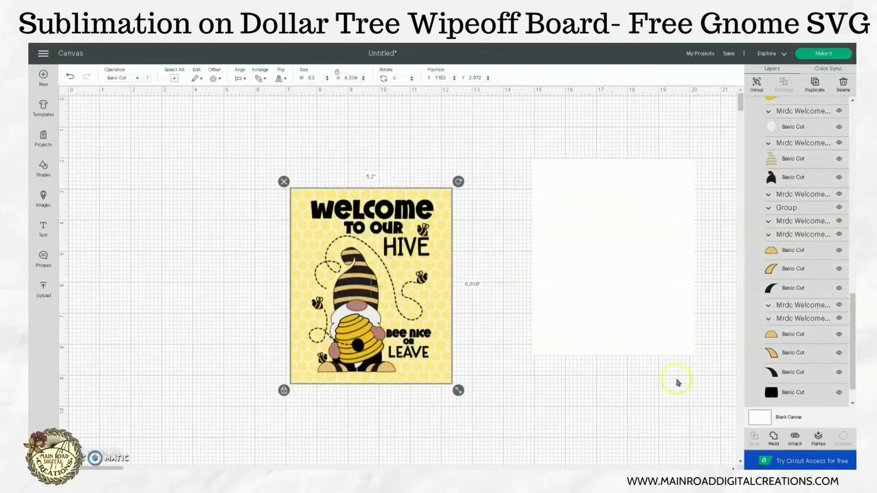
click(818, 440)
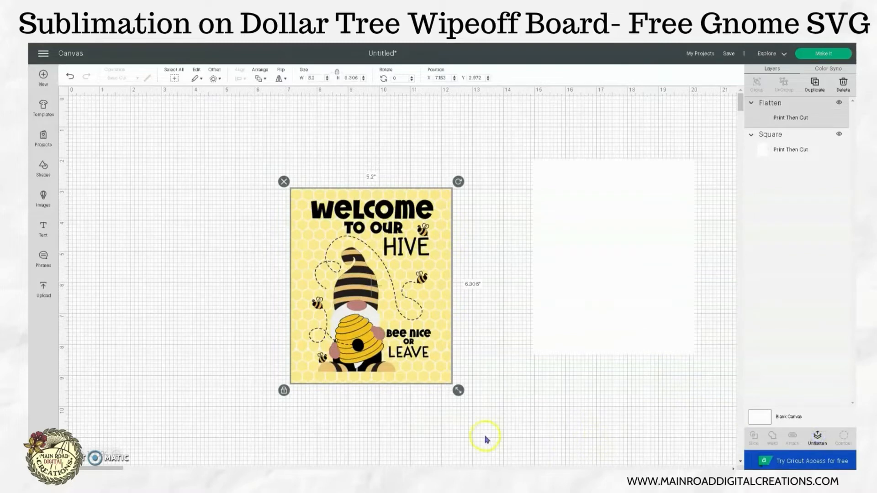
click(607, 243)
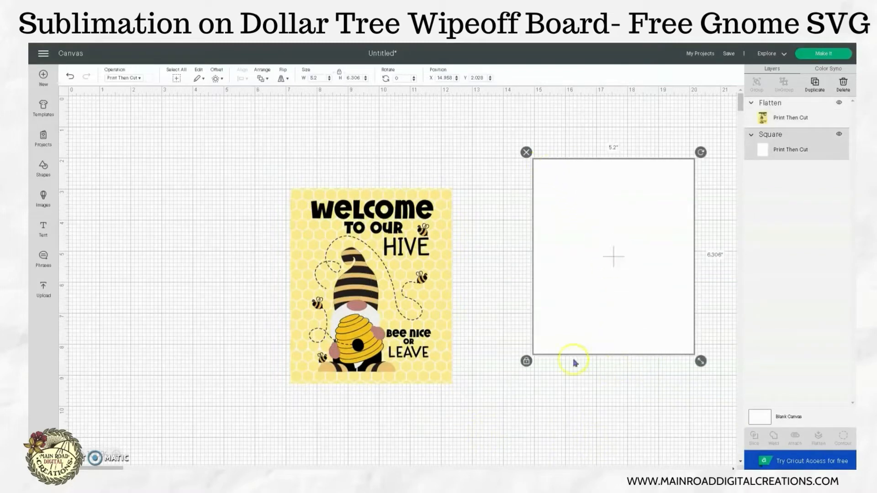
click(527, 153)
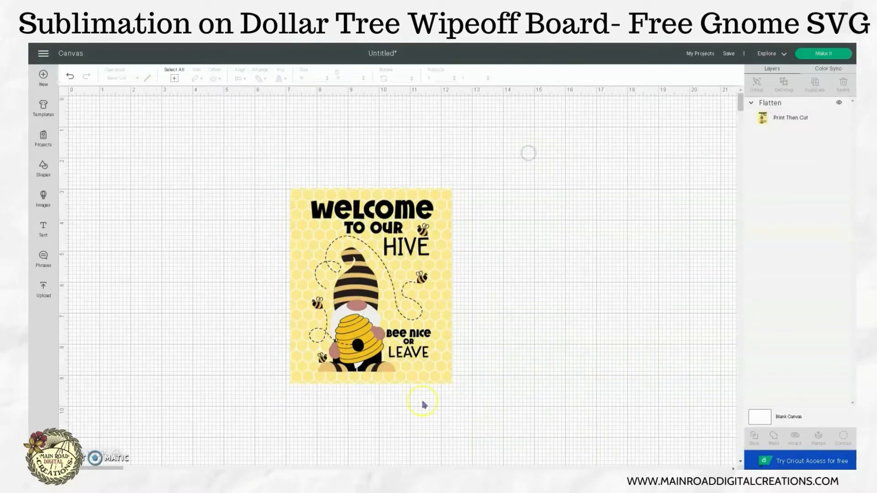
Send the flattened gnome design to Make on the 8.5 x 11 in Letter page and open its print setup
click(340, 269)
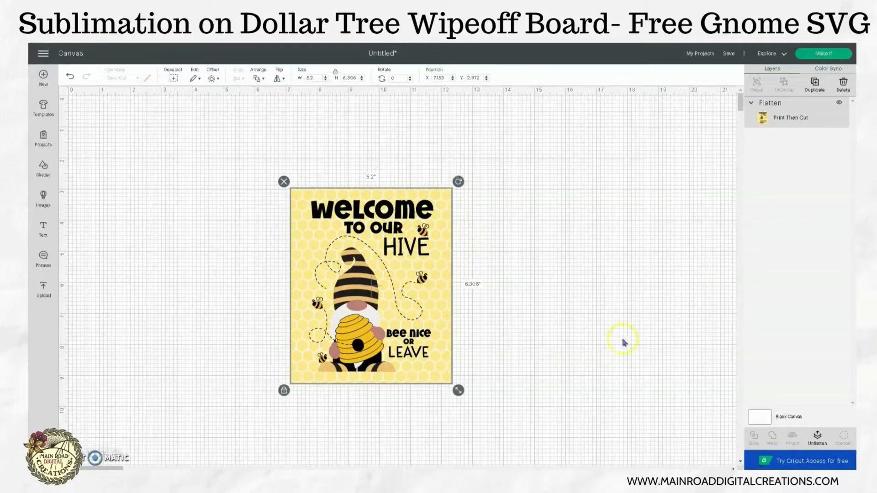
click(823, 53)
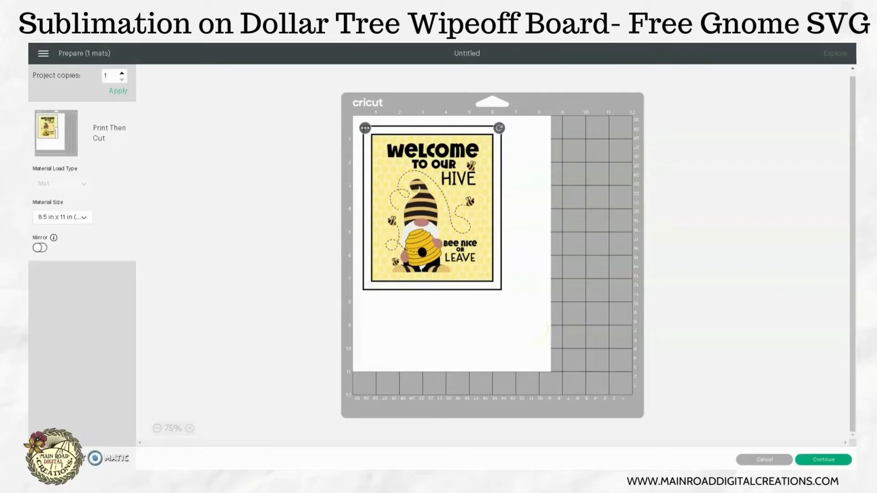
click(824, 460)
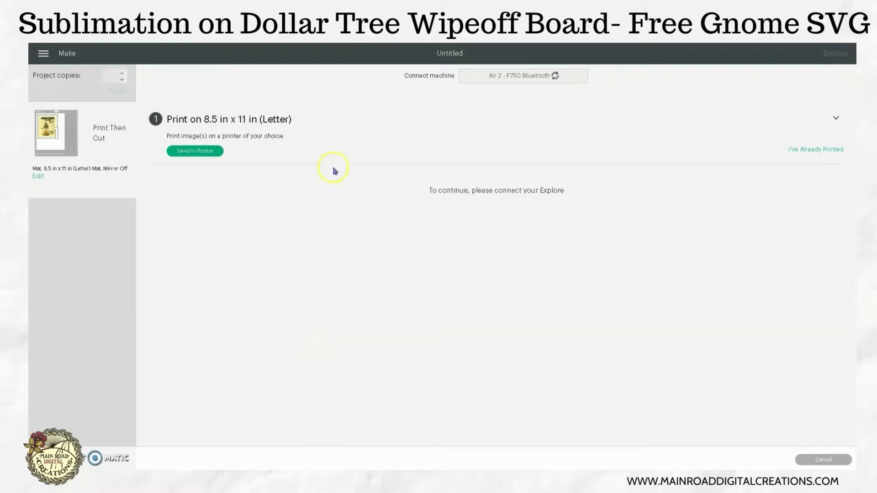
click(194, 151)
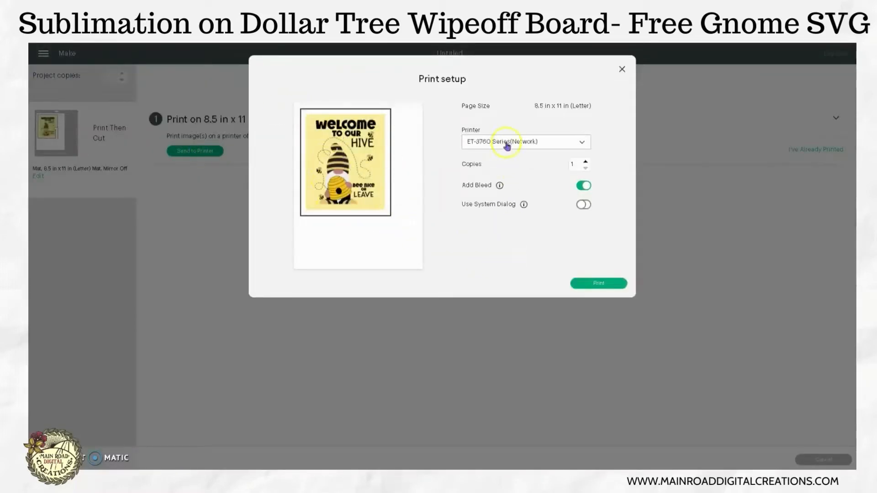
Choose the ET-3760 Series(Network) printer, enable Use System Dialog, and continue to the system print dialog
click(585, 143)
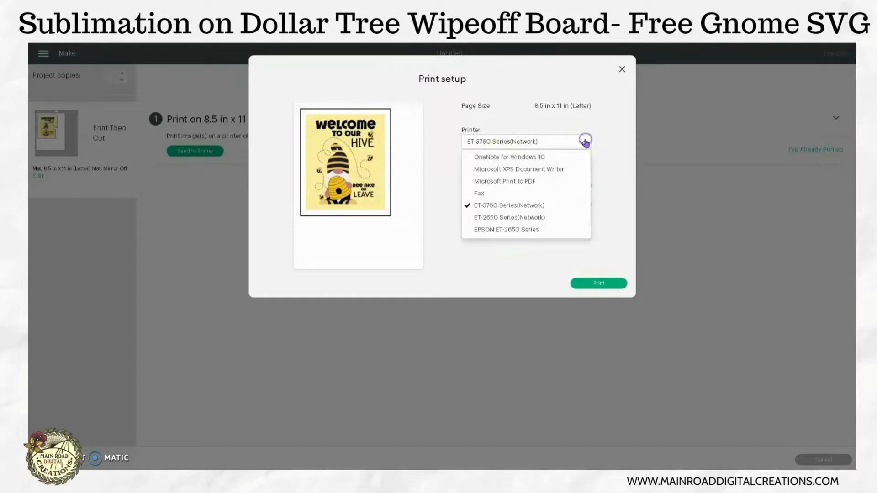
click(495, 206)
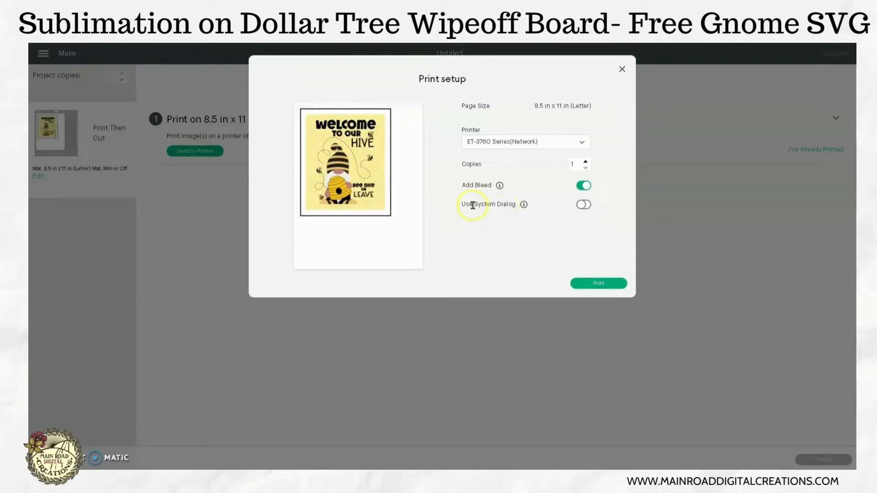
click(583, 205)
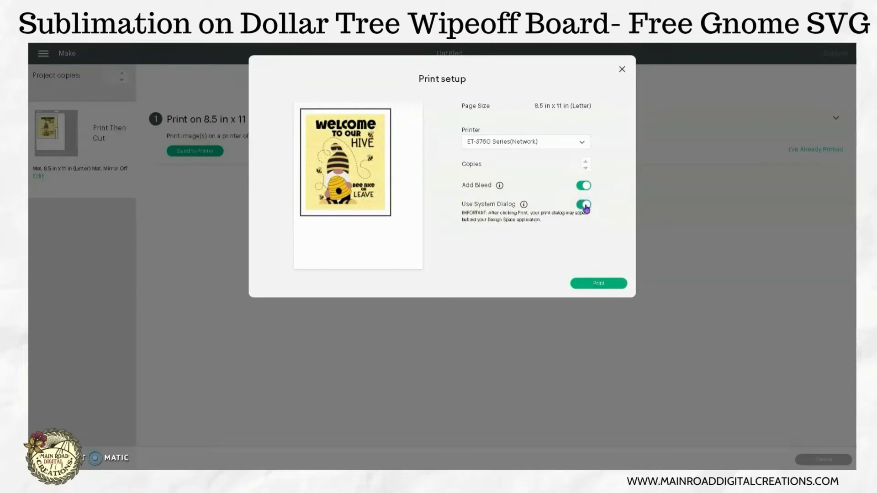
click(610, 278)
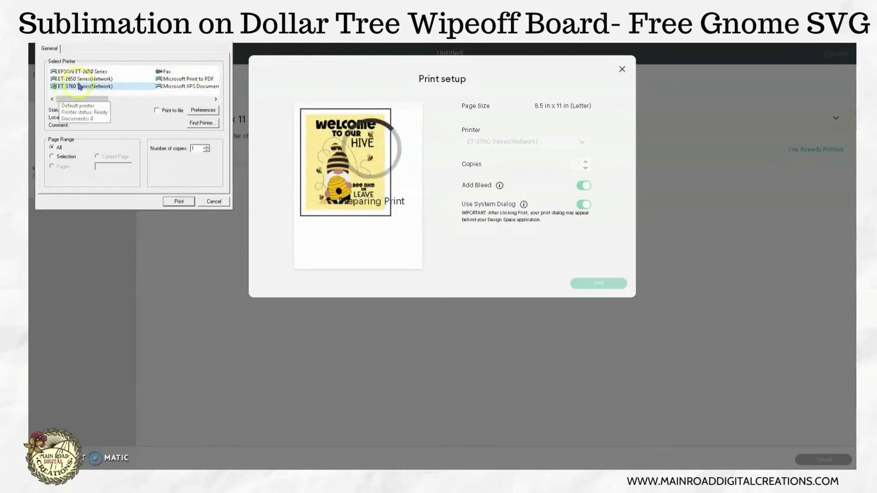
In the printer's preferences, set the paper type to Premium Presentation Paper Matte and the quality to High
click(203, 110)
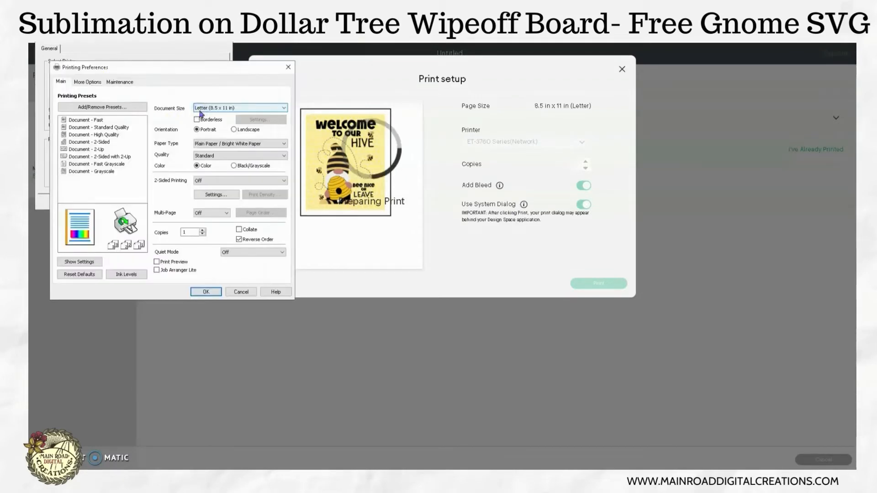
click(238, 144)
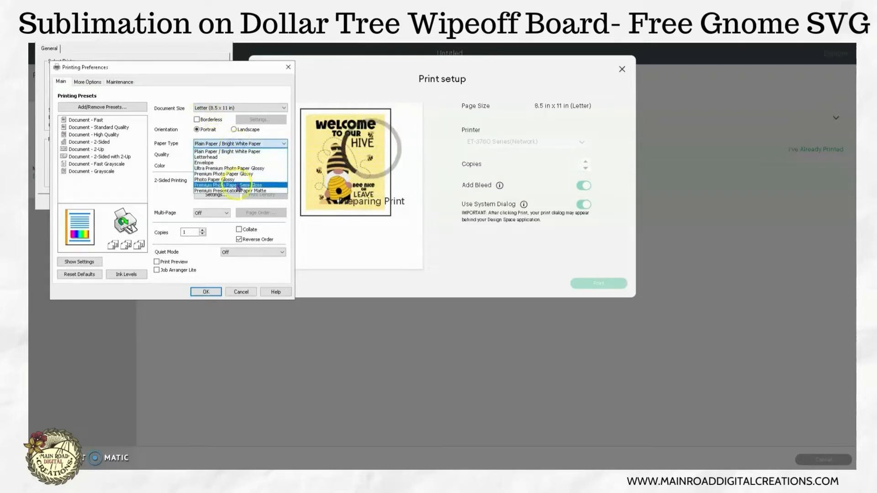
click(239, 190)
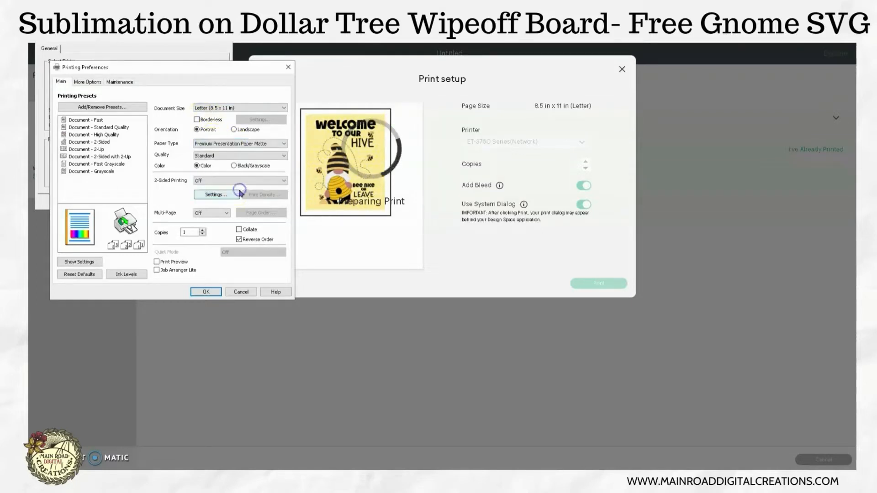
click(284, 156)
click(208, 170)
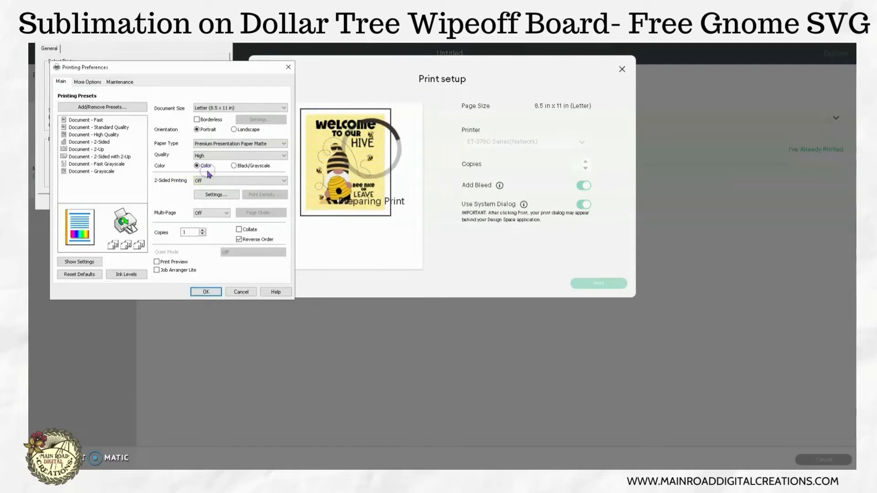
Enable Mirror Image and disable High Speed in the printer's additional settings, and print the gnome design
click(81, 82)
click(164, 245)
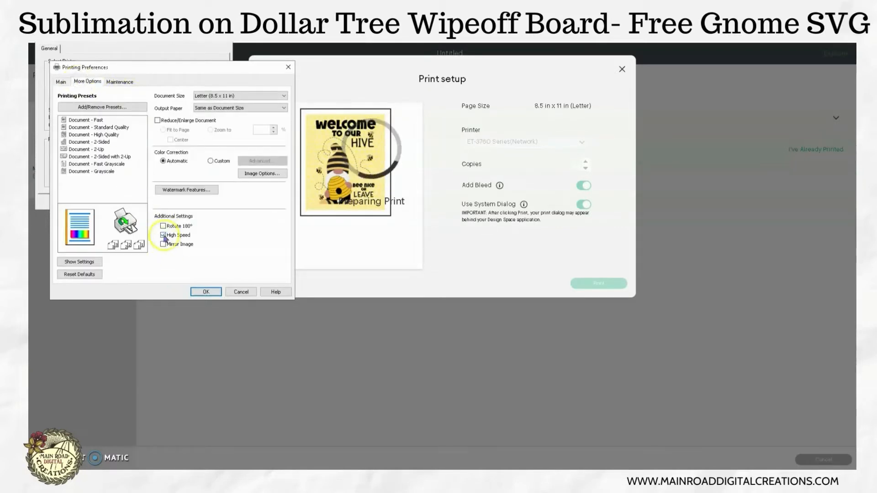
click(163, 235)
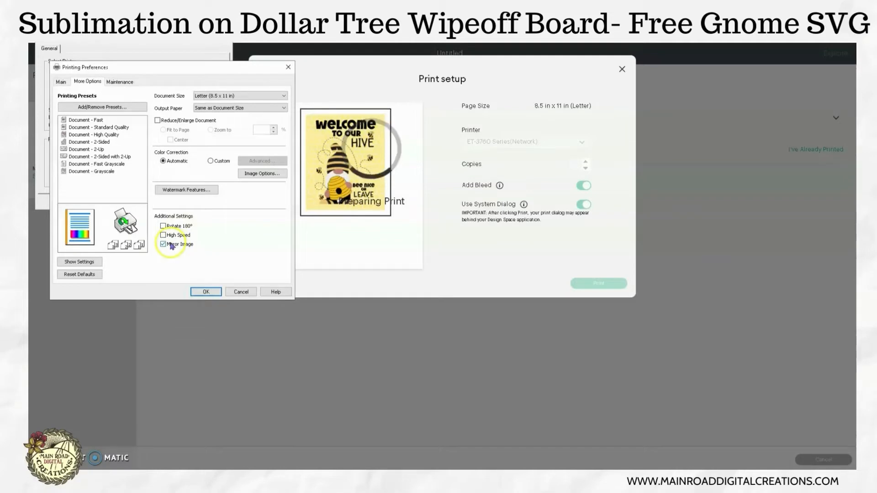
click(205, 291)
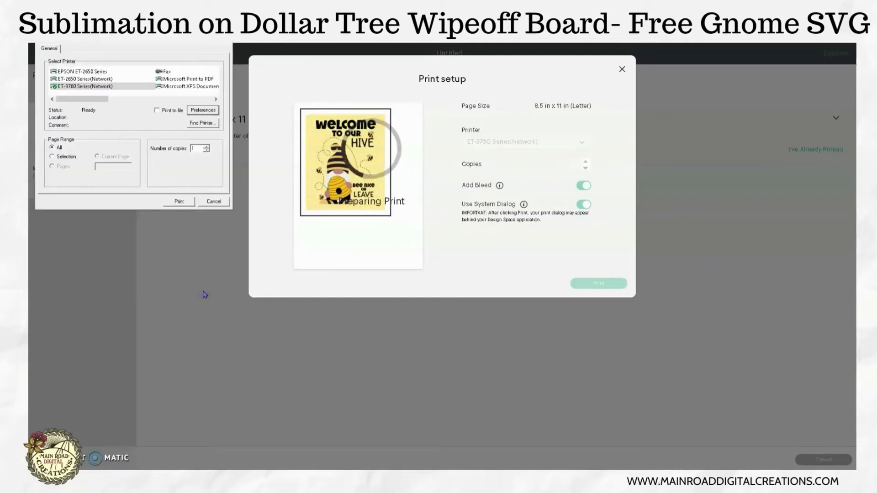
click(178, 203)
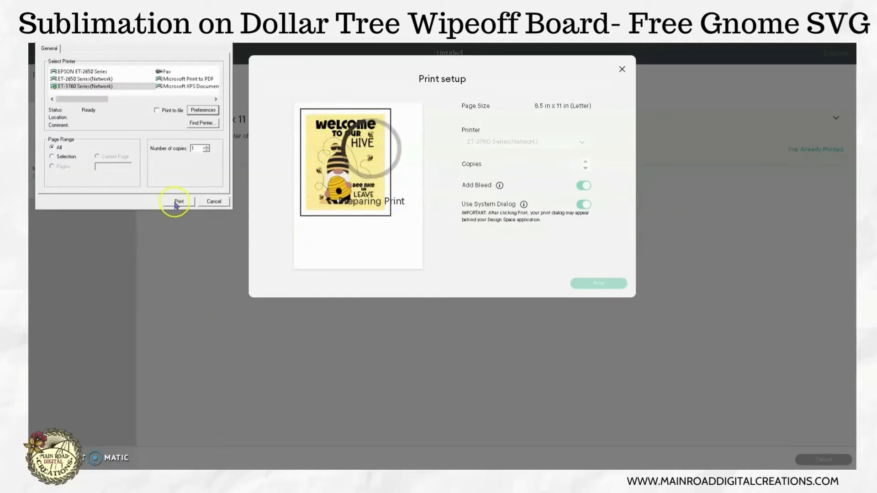